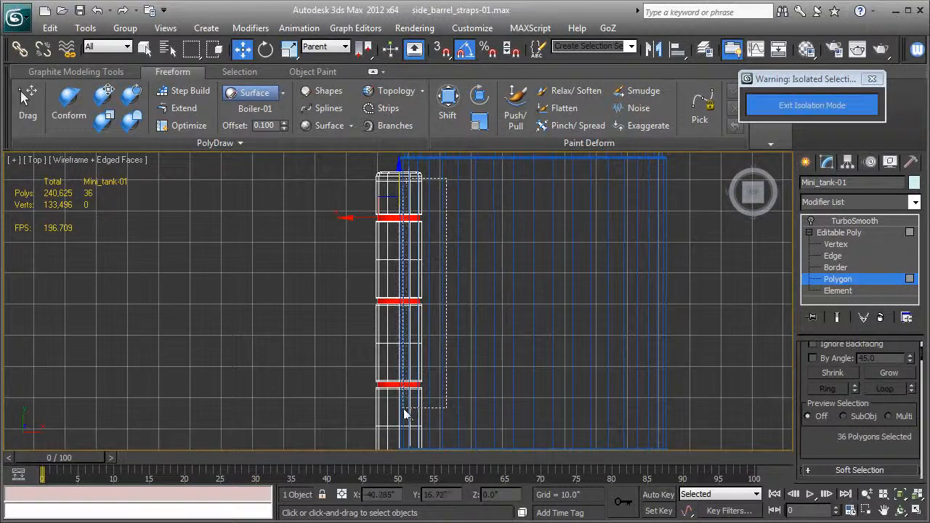
# - Deselect the groove-band polygons on the boiler side of the mini tank, keeping only the outer half of each band selected
pyautogui.keyDown('alt'); pyautogui.moveTo(404, 412); pyautogui.dragTo(405, 414); pyautogui.keyUp('alt')
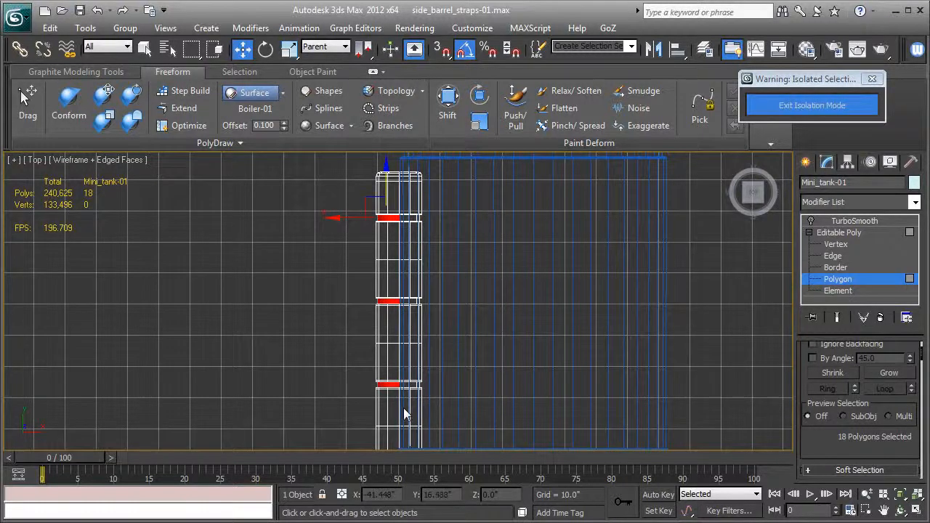
pyautogui.press('p')
pyautogui.moveTo(405, 397)
pyautogui.keyDown('alt'); pyautogui.mouseDown(button='middle')
pyautogui.moveTo(405, 368)
pyautogui.moveTo(570, 210)
pyautogui.moveTo(516, 308)
pyautogui.moveTo(577, 251)
pyautogui.moveTo(510, 306)
pyautogui.mouseUp(button='middle'); pyautogui.keyUp('alt')
pyautogui.press('F3')
pyautogui.scroll(4, 516, 308)
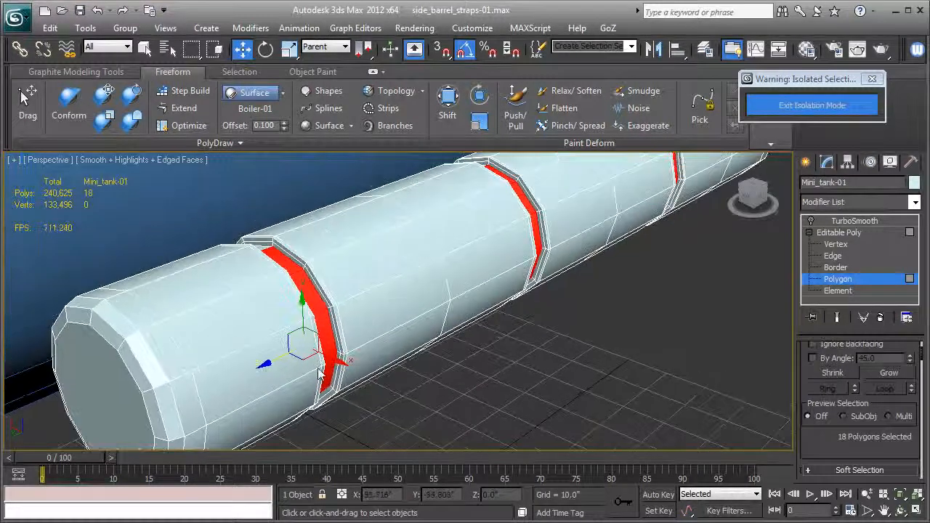
# - Clone the selected band polygons slightly outward from the tank as a new object named straps-01
pyautogui.keyDown('shift'); pyautogui.moveTo(340, 364); pyautogui.dragTo(344, 365); pyautogui.keyUp('shift')
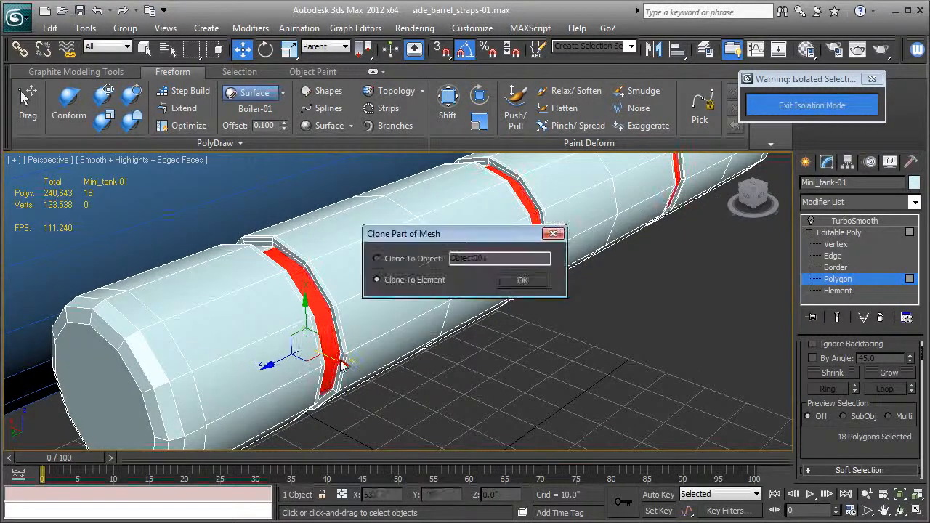
pyautogui.click(411, 258)
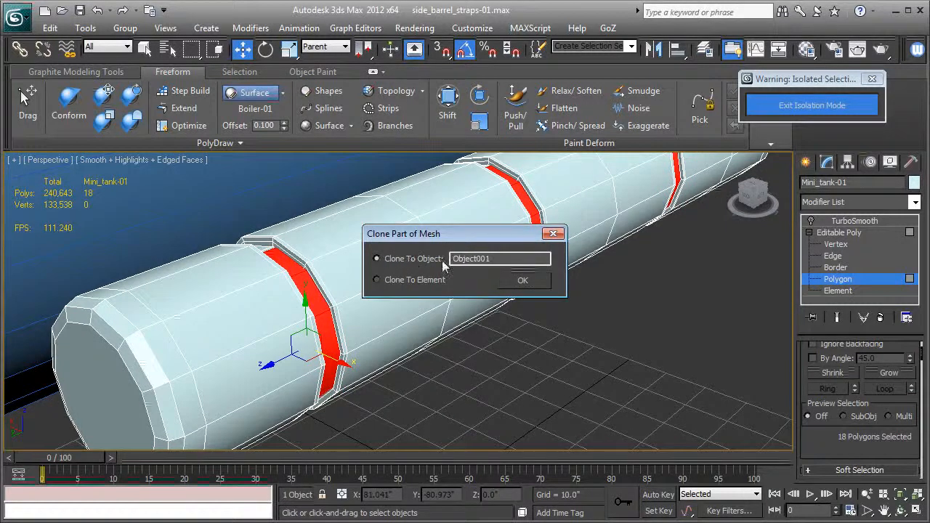
pyautogui.write('straps-')
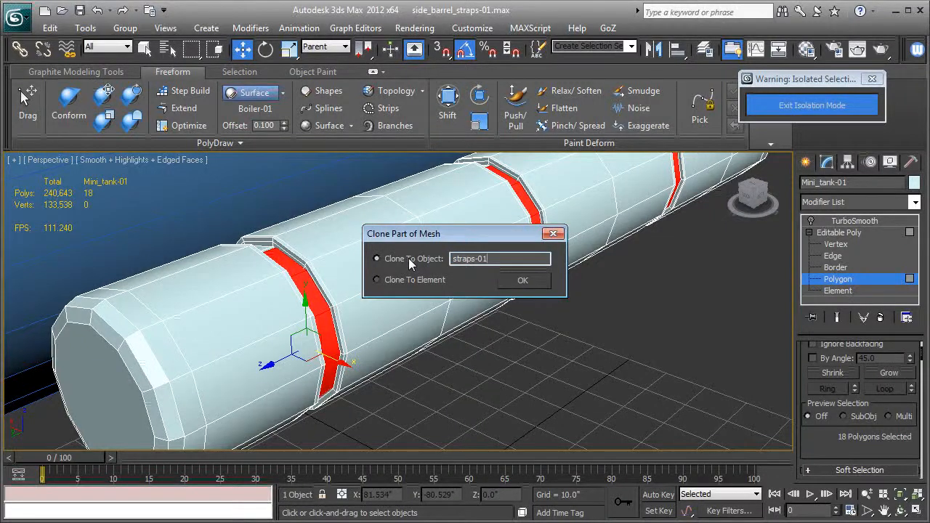
pyautogui.press('Return')
# - Leave polygon editing on the mini tank and select the straps-01 object
pyautogui.click(843, 233)
pyautogui.click(854, 221)
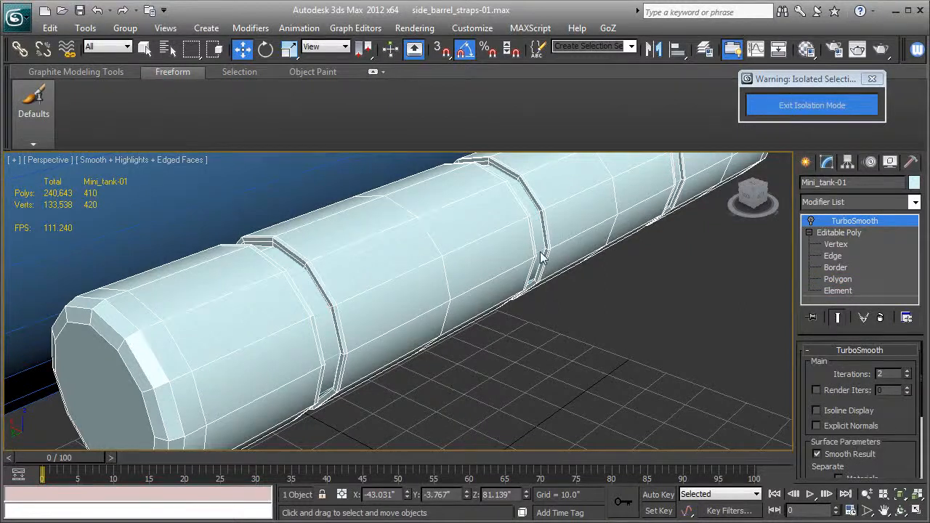
pyautogui.click(542, 251)
pyautogui.keyDown('alt'); pyautogui.moveTo(542, 258); pyautogui.dragTo(688, 270, button='middle'); pyautogui.keyUp('alt')
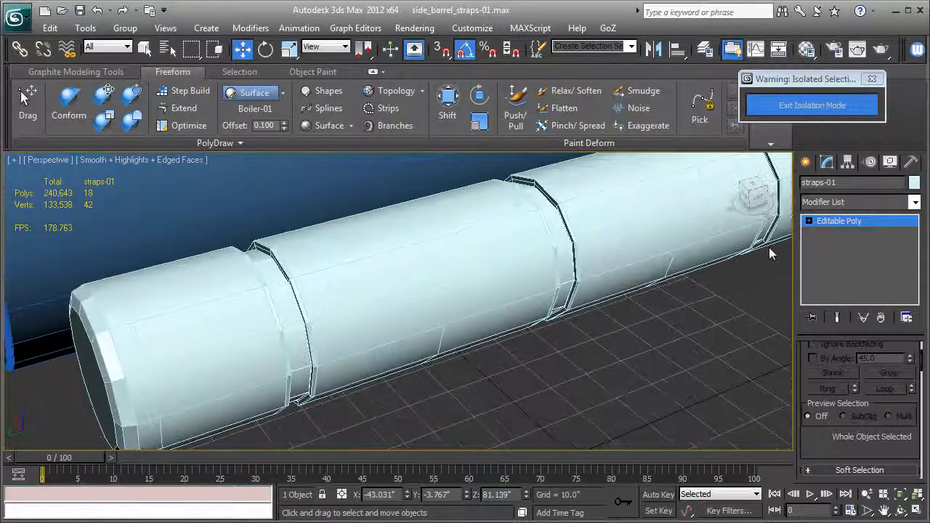
# - Select the end edge of each of the three straps along one side of the tank
pyautogui.click(807, 222)
pyautogui.click(833, 244)
pyautogui.keyDown('alt'); pyautogui.moveTo(502, 298); pyautogui.dragTo(423, 355, button='middle'); pyautogui.keyUp('alt')
pyautogui.click(224, 221)
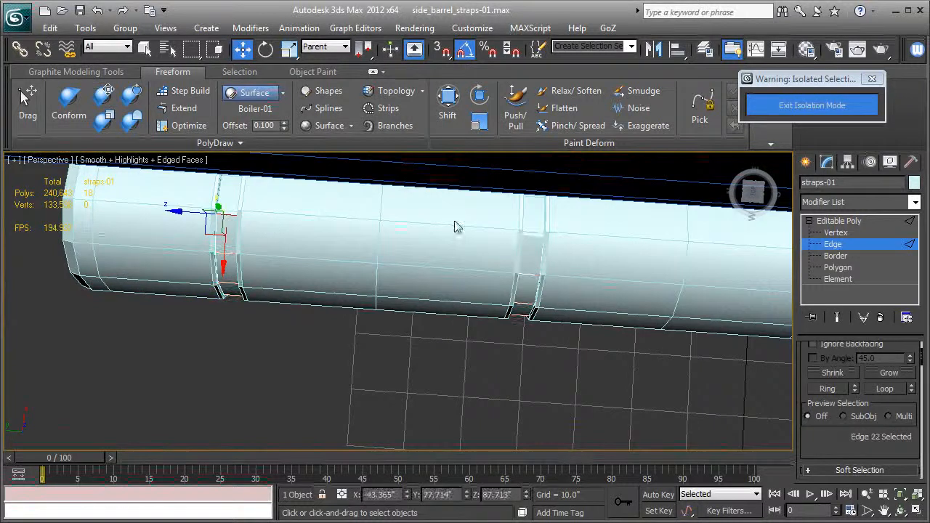
pyautogui.keyDown('ctrl'); pyautogui.click(533, 238); pyautogui.keyUp('ctrl')
pyautogui.moveTo(609, 257); pyautogui.dragTo(516, 270, button='middle')
pyautogui.press('F3')
pyautogui.moveTo(604, 277); pyautogui.dragTo(564, 273, button='middle')
pyautogui.keyDown('ctrl'); pyautogui.click(701, 271); pyautogui.keyUp('ctrl')
# - Add the three straps' opposite end edges to the selection and extrude all six edges toward the boiler
pyautogui.moveTo(701, 270)
pyautogui.keyDown('alt'); pyautogui.mouseDown(button='middle')
pyautogui.moveTo(530, 271)
pyautogui.moveTo(514, 249)
pyautogui.mouseUp(button='middle'); pyautogui.keyUp('alt')
pyautogui.press('F3')
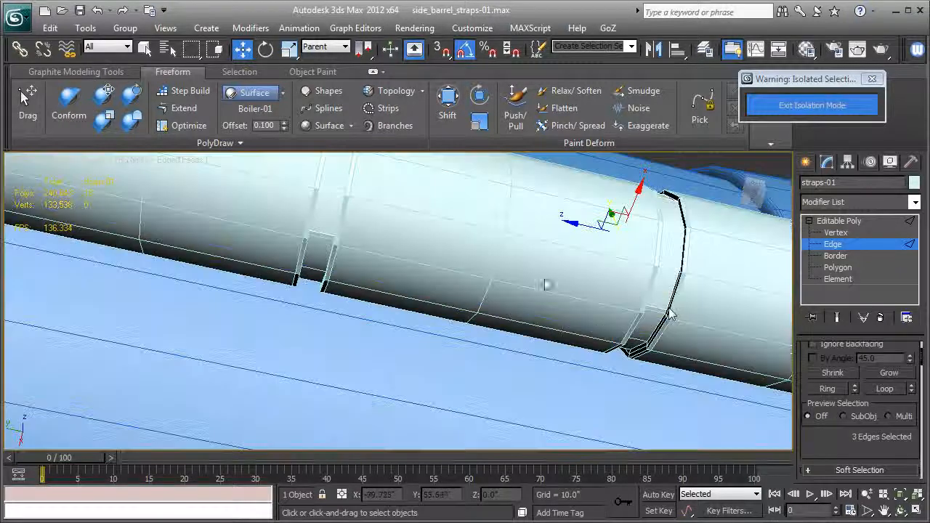
pyautogui.keyDown('ctrl'); pyautogui.click(659, 309); pyautogui.keyUp('ctrl')
pyautogui.keyDown('ctrl'); pyautogui.click(318, 235); pyautogui.keyUp('ctrl')
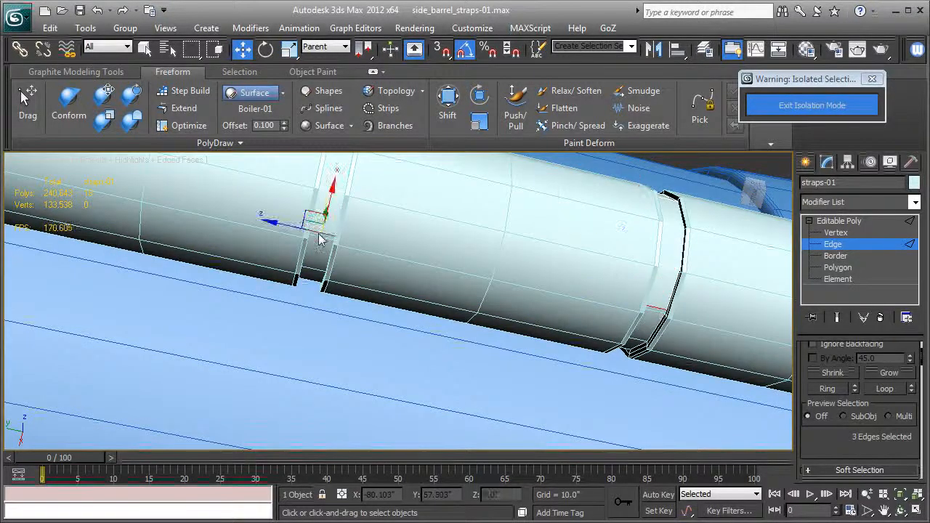
pyautogui.keyDown('alt'); pyautogui.moveTo(436, 305); pyautogui.dragTo(358, 325, button='middle'); pyautogui.keyUp('alt')
pyautogui.keyDown('ctrl'); pyautogui.click(239, 247); pyautogui.keyUp('ctrl')
pyautogui.keyDown('alt'); pyautogui.moveTo(457, 247); pyautogui.dragTo(510, 307, button='middle'); pyautogui.keyUp('alt')
pyautogui.scroll(-3, 514, 349)
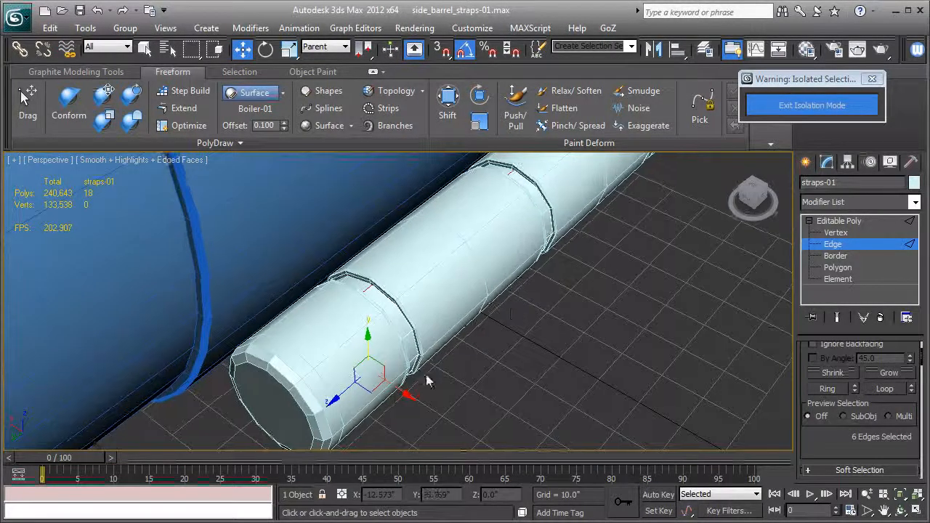
pyautogui.moveTo(406, 398); pyautogui.dragTo(369, 379)
pyautogui.keyDown('alt'); pyautogui.moveTo(419, 395); pyautogui.dragTo(710, 254, button='middle'); pyautogui.keyUp('alt')
# - Leave edge editing on the straps and turn on the TurboSmooth display of the mini tank
pyautogui.click(835, 221)
pyautogui.click(694, 224)
pyautogui.click(812, 221)
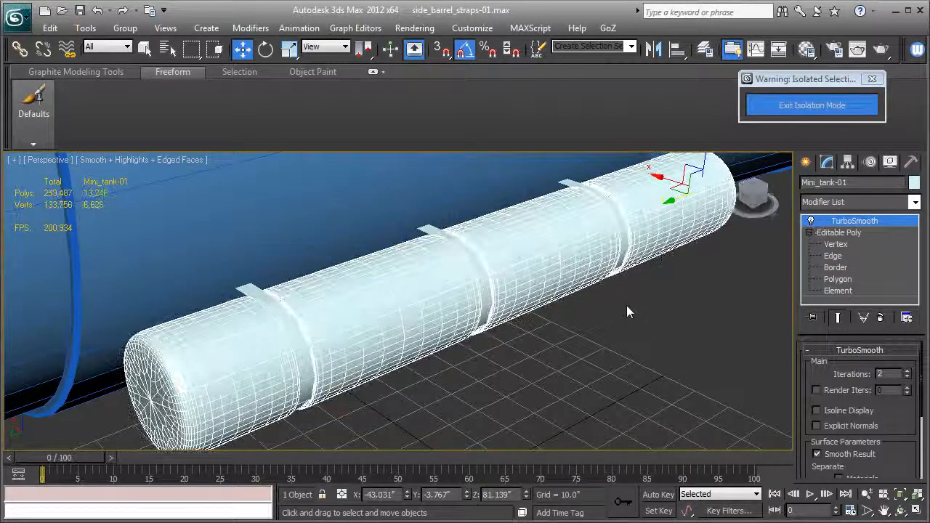
pyautogui.press('F4')
# - Add a Shell modifier to straps-01 with an outer amount of 0.46"
pyautogui.click(429, 230)
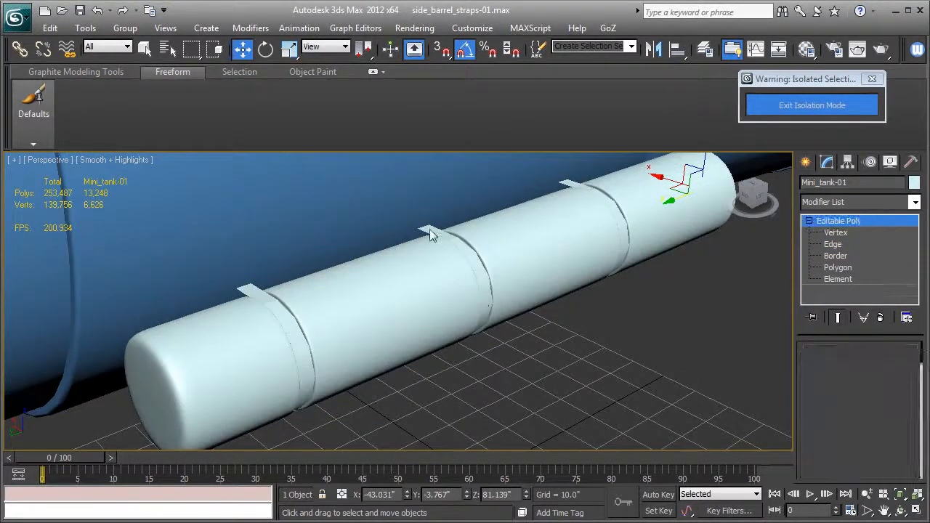
pyautogui.press('F4')
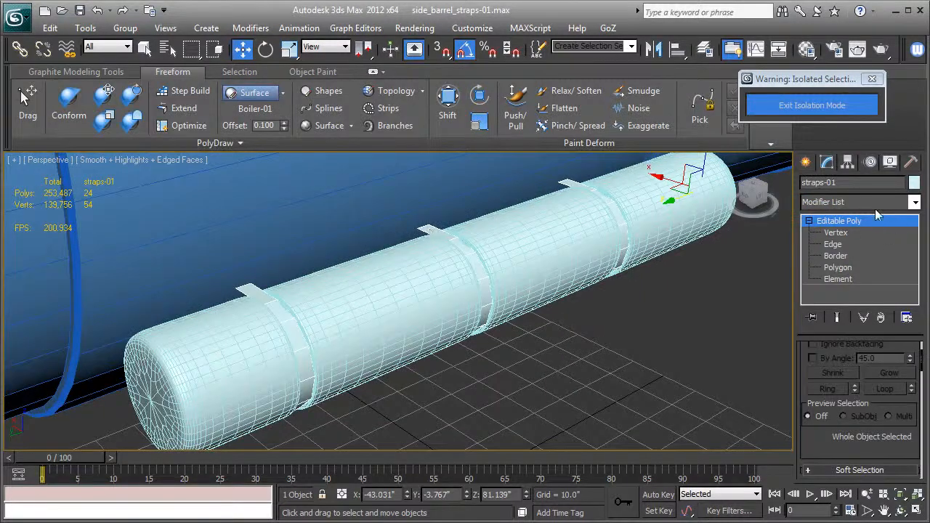
pyautogui.click(863, 201)
pyautogui.press('s')
pyautogui.press('s')
pyautogui.press('s')
pyautogui.press('s')
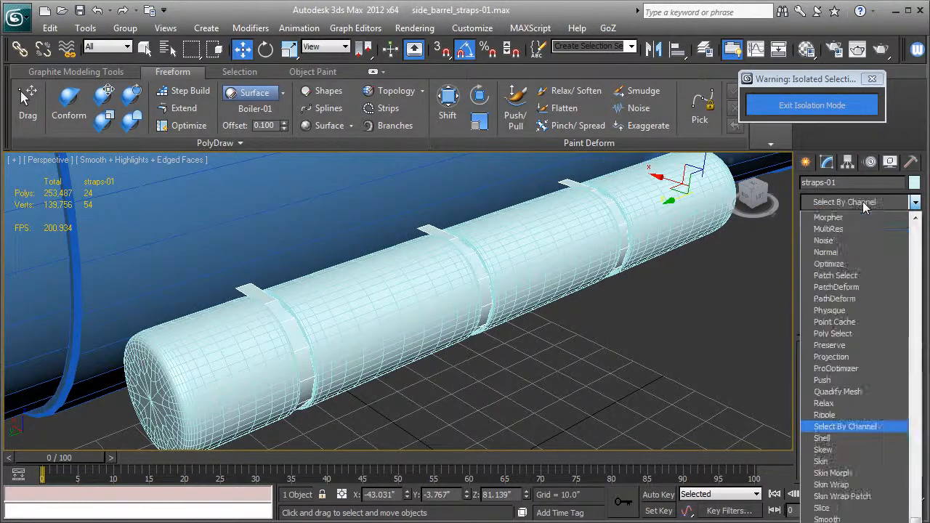
pyautogui.click(837, 440)
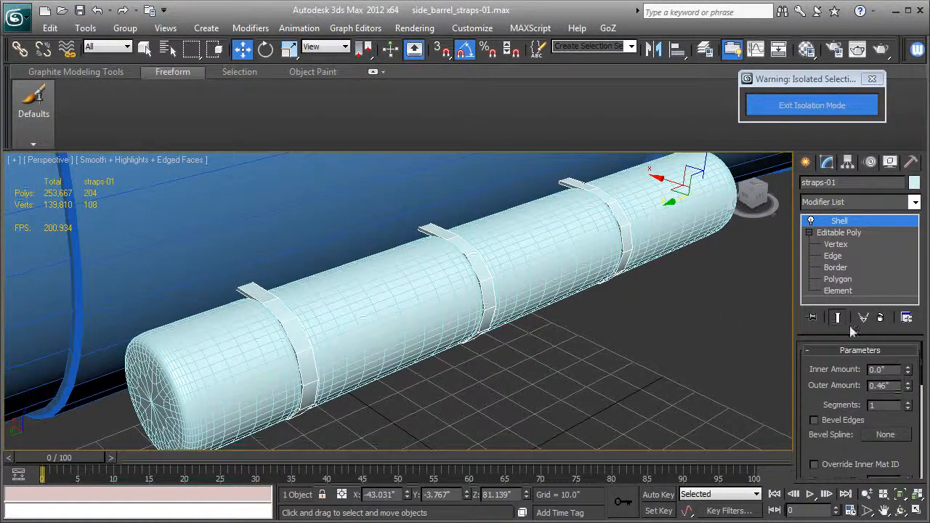
# - Add a TurboSmooth modifier with 1 iteration on top of the straps' Shell modifier
pyautogui.click(846, 201)
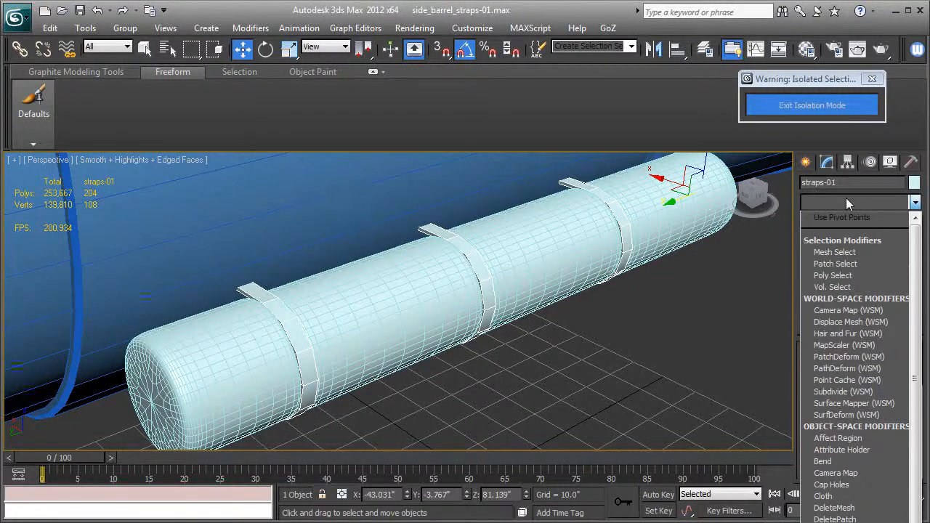
pyautogui.write('tu')
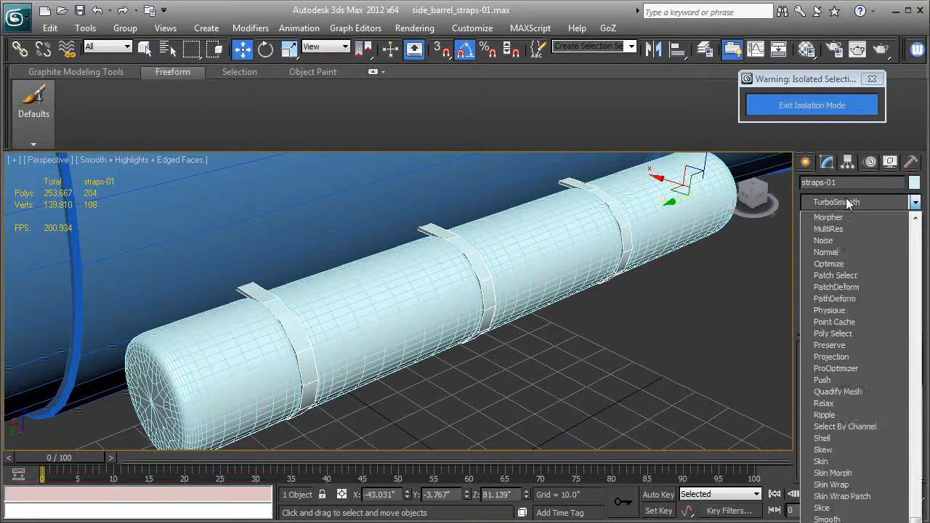
pyautogui.press('Return')
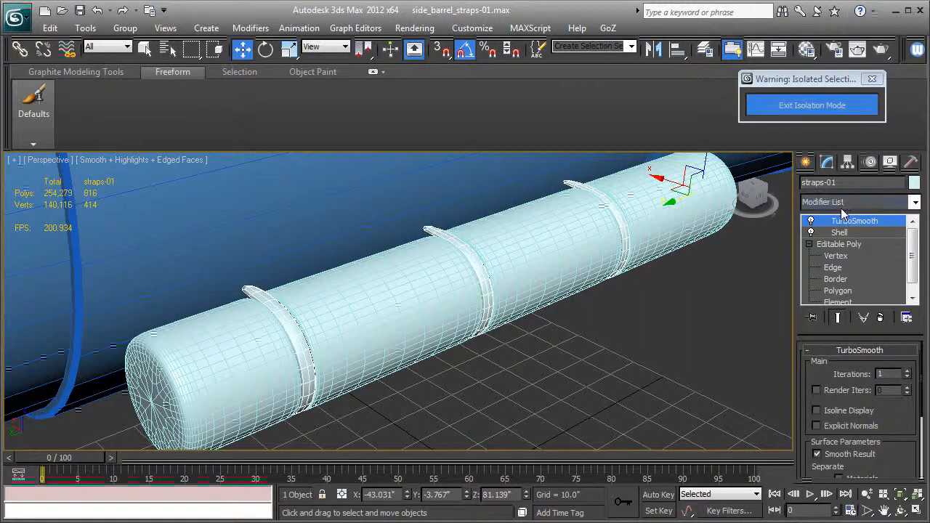
pyautogui.press('F4')
pyautogui.keyDown('alt'); pyautogui.moveTo(561, 340); pyautogui.dragTo(530, 342, button='middle'); pyautogui.keyUp('alt')
pyautogui.press('F4')
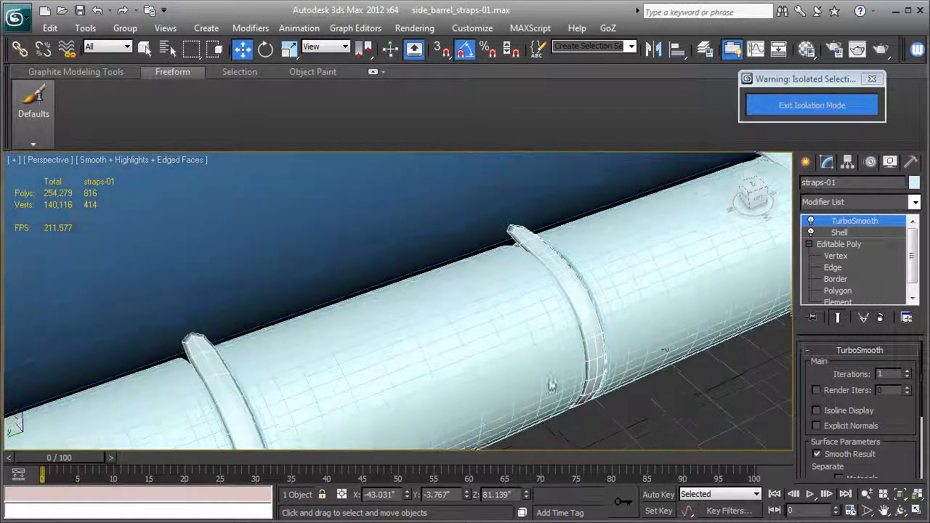
# - Extrude the upper end edges of the three straps upward into short tabs and shift them about 0.8" along X
pyautogui.click(834, 268)
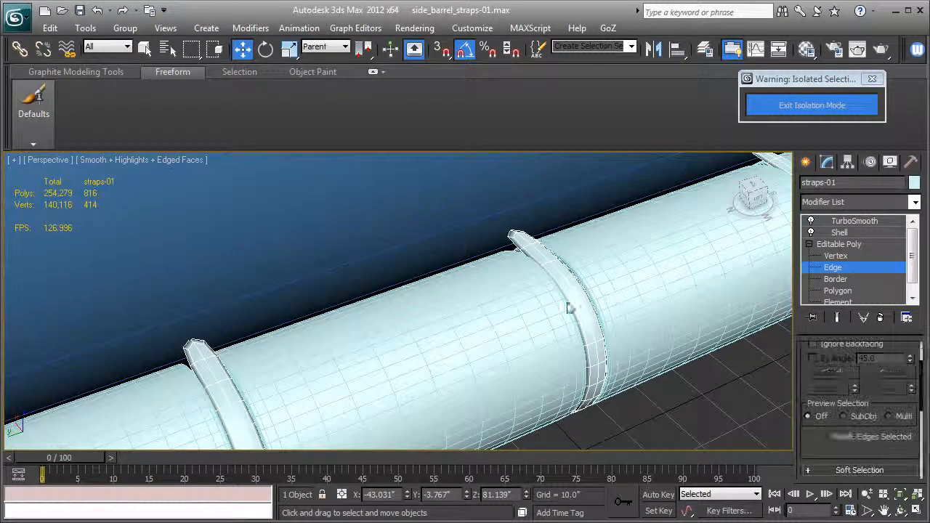
pyautogui.moveTo(511, 267); pyautogui.dragTo(640, 203, button='middle')
pyautogui.click(493, 221)
pyautogui.keyDown('ctrl'); pyautogui.click(169, 328); pyautogui.keyUp('ctrl')
pyautogui.scroll(-1, 640, 203)
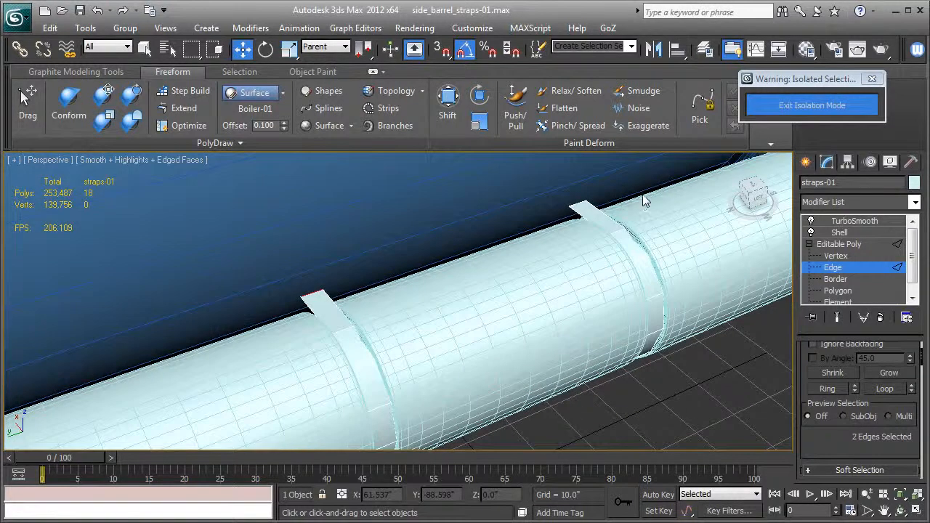
pyautogui.keyDown('ctrl'); pyautogui.click(580, 205); pyautogui.keyUp('ctrl')
pyautogui.scroll(-1, 429, 311)
pyautogui.moveTo(430, 312); pyautogui.dragTo(559, 293, button='middle')
pyautogui.keyDown('shift'); pyautogui.moveTo(649, 182); pyautogui.dragTo(647, 163); pyautogui.keyUp('shift')
pyautogui.moveTo(680, 205); pyautogui.dragTo(685, 206)
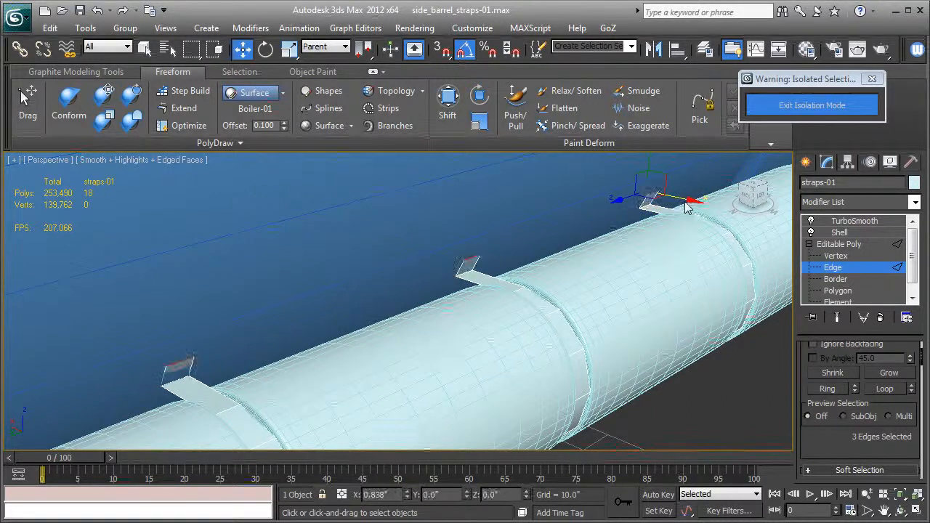
# - Extrude the three tab edges upward for a second segment and adjust their offset along X
pyautogui.moveTo(625, 234); pyautogui.dragTo(614, 258, button='middle')
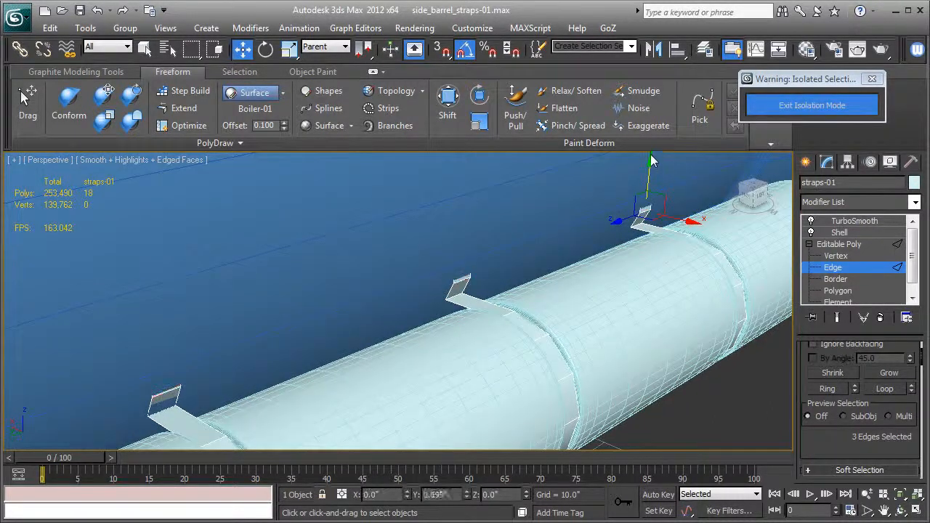
pyautogui.keyDown('shift'); pyautogui.moveTo(652, 172); pyautogui.dragTo(680, 207); pyautogui.keyUp('shift')
pyautogui.moveTo(675, 206); pyautogui.dragTo(674, 212, button='middle')
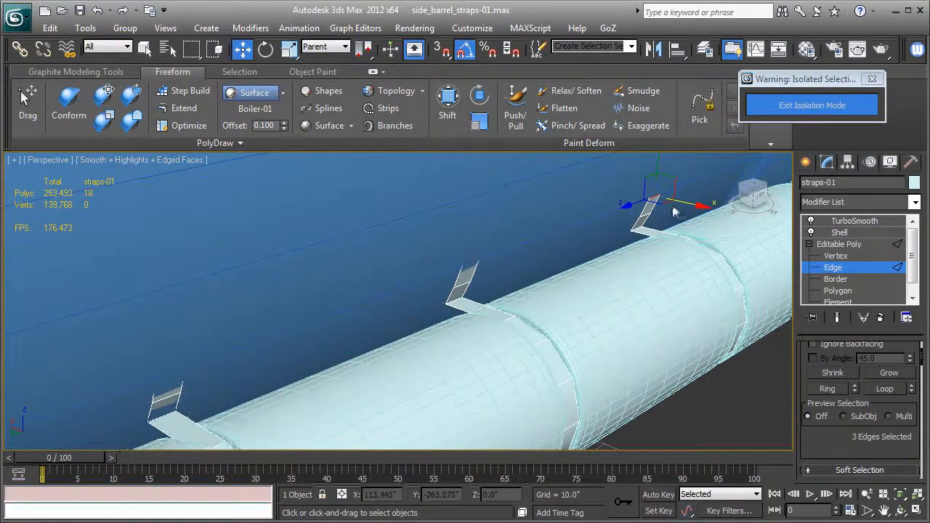
pyautogui.keyDown('alt'); pyautogui.moveTo(624, 247); pyautogui.dragTo(713, 241, button='middle'); pyautogui.keyUp('alt')
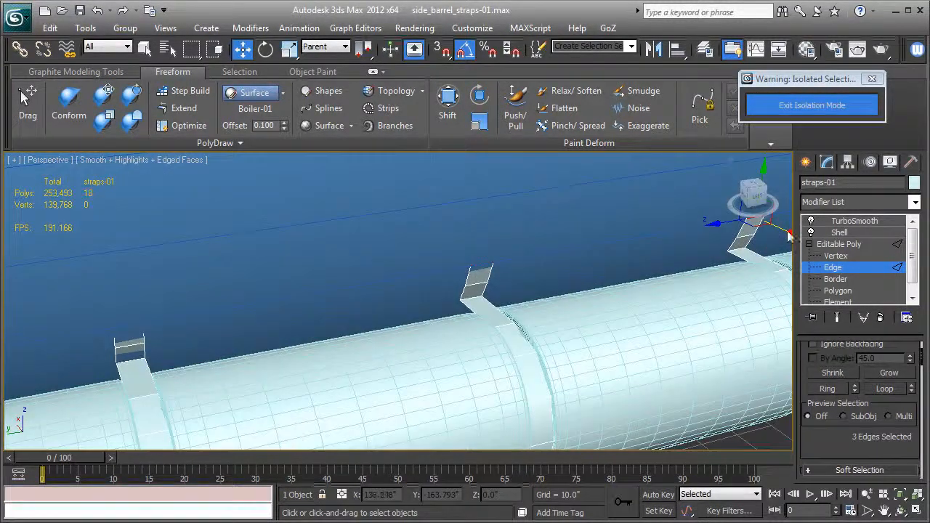
pyautogui.moveTo(786, 232); pyautogui.dragTo(786, 232)
pyautogui.keyDown('alt'); pyautogui.moveTo(786, 235); pyautogui.dragTo(602, 269, button='middle'); pyautogui.keyUp('alt')
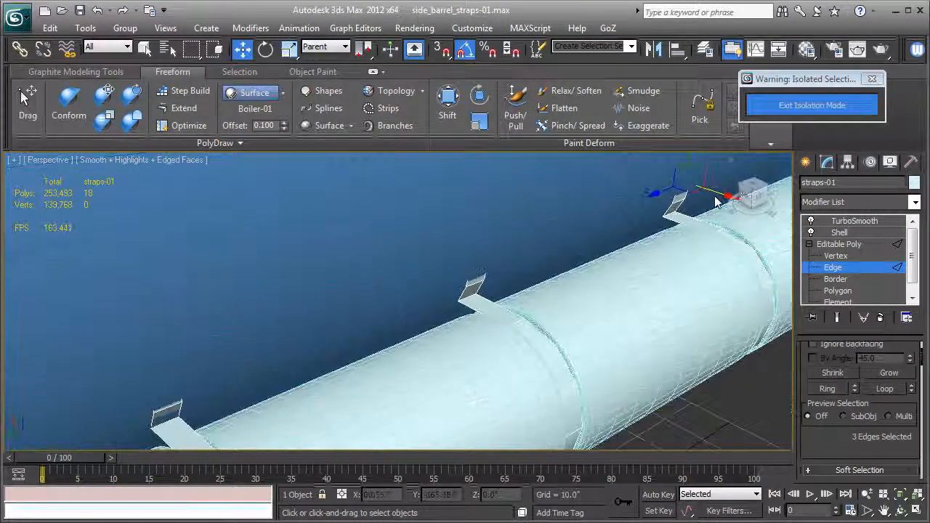
# - Reselect the top edges of all three tabs, extrude them upward for a third segment and nudge them along X
pyautogui.keyDown('alt'); pyautogui.moveTo(661, 223); pyautogui.dragTo(637, 227, button='middle'); pyautogui.keyUp('alt')
pyautogui.keyDown('alt'); pyautogui.moveTo(610, 177); pyautogui.dragTo(680, 198); pyautogui.keyUp('alt')
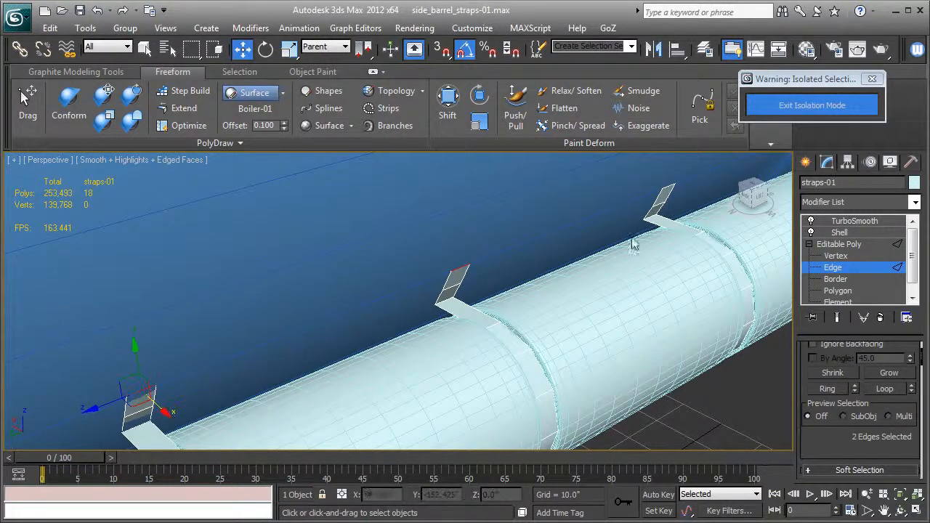
pyautogui.keyDown('ctrl'); pyautogui.click(668, 186); pyautogui.keyUp('ctrl')
pyautogui.scroll(-3, 581, 245)
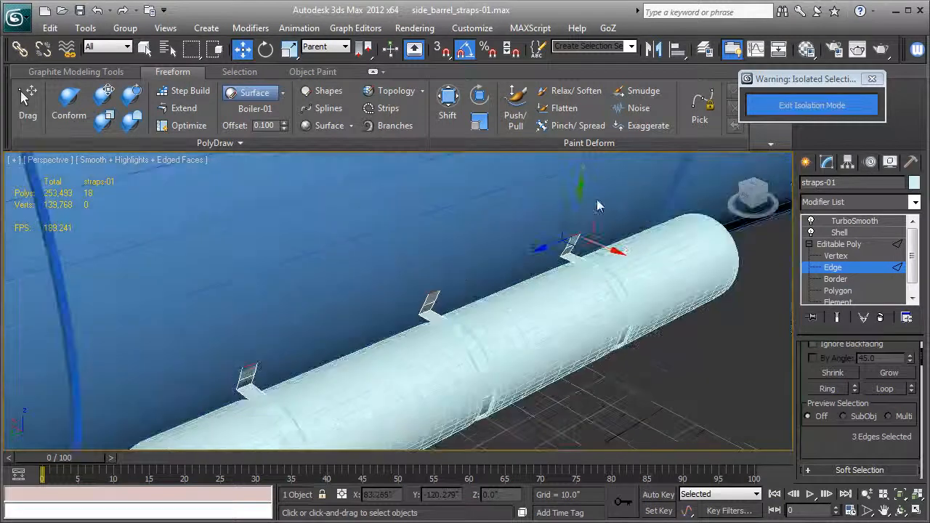
pyautogui.keyDown('shift'); pyautogui.moveTo(581, 189); pyautogui.dragTo(581, 171); pyautogui.keyUp('shift')
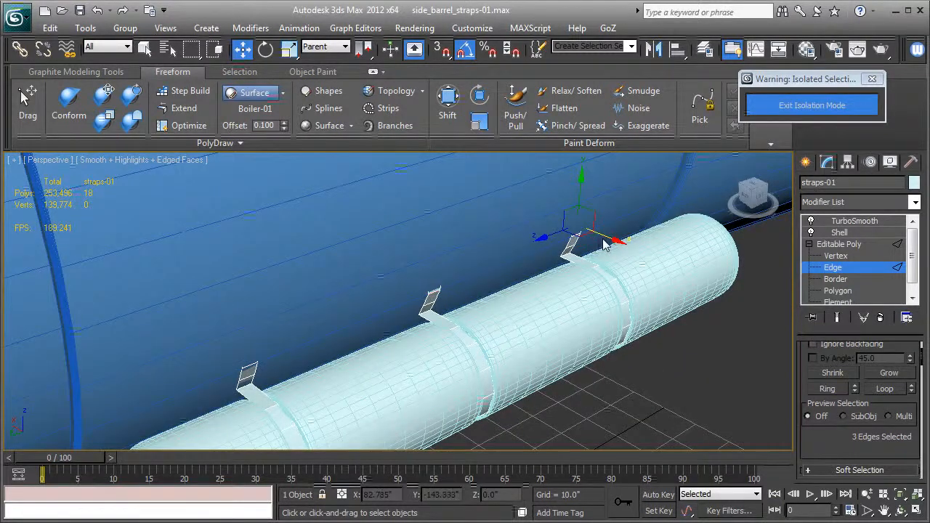
pyautogui.moveTo(608, 238); pyautogui.dragTo(612, 239)
# - Examine the smoothed strap tabs at the TurboSmooth level, with and without edged faces
pyautogui.keyDown('alt'); pyautogui.moveTo(612, 239); pyautogui.dragTo(538, 241, button='middle'); pyautogui.keyUp('alt')
pyautogui.scroll(3, 549, 253)
pyautogui.click(848, 244)
pyautogui.click(843, 233)
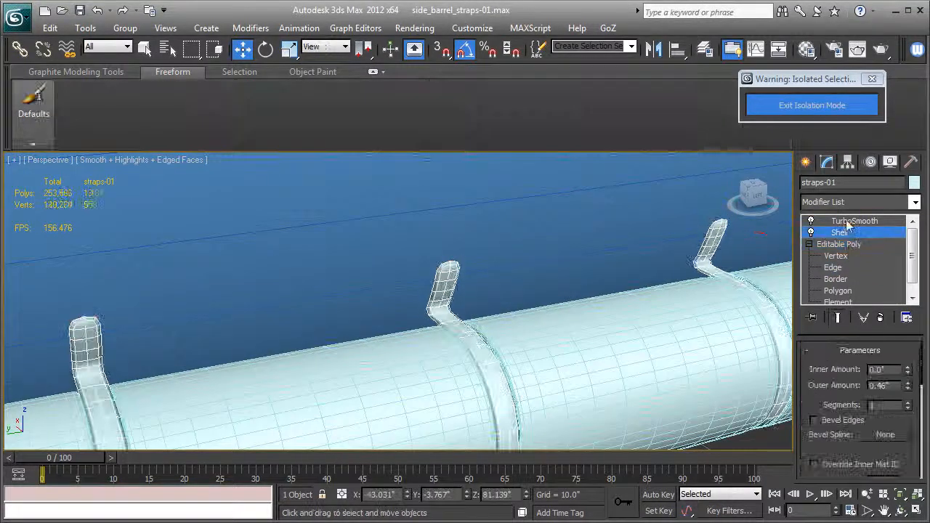
pyautogui.click(848, 222)
pyautogui.press('F4')
pyautogui.moveTo(440, 328)
pyautogui.keyDown('alt'); pyautogui.mouseDown(button='middle')
pyautogui.moveTo(359, 320)
pyautogui.moveTo(442, 309)
pyautogui.moveTo(439, 320)
pyautogui.mouseUp(button='middle'); pyautogui.keyUp('alt')
pyautogui.press('F4')
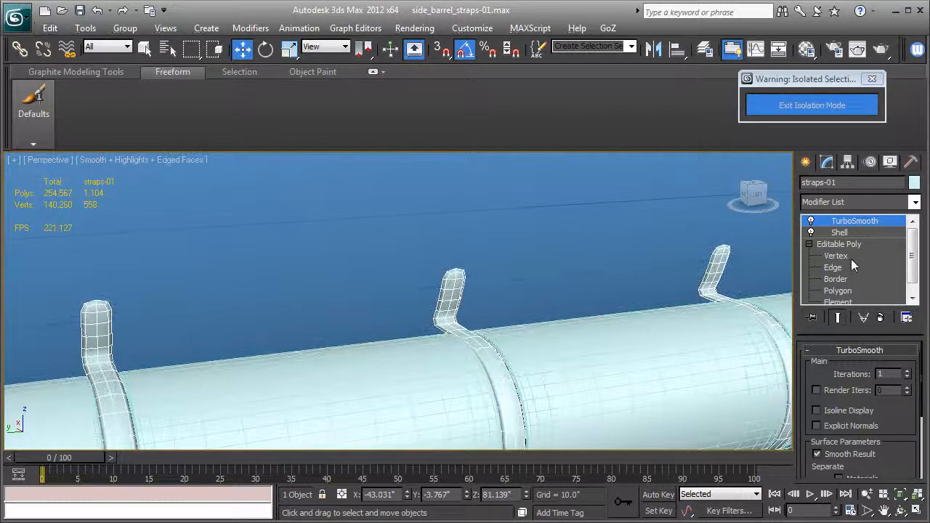
# - Connect the rings of crosswise edges on all three straps with 1 segment and a slide of 0
pyautogui.click(832, 267)
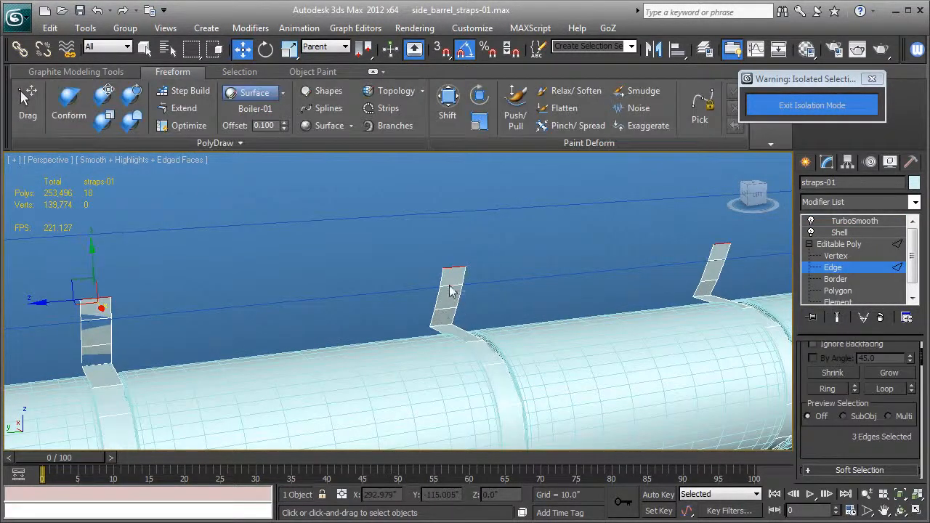
pyautogui.click(450, 291)
pyautogui.keyDown('ctrl'); pyautogui.click(716, 267); pyautogui.keyUp('ctrl')
pyautogui.keyDown('ctrl'); pyautogui.click(99, 324); pyautogui.keyUp('ctrl')
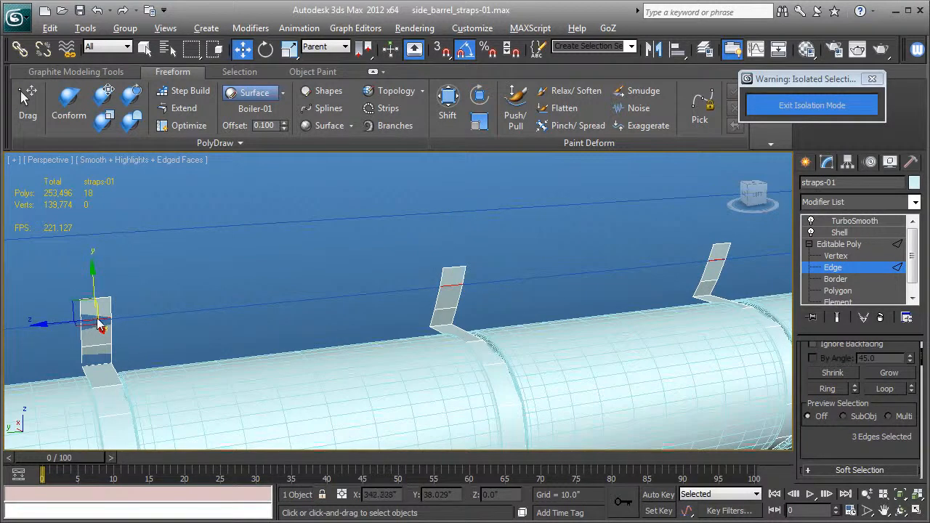
pyautogui.hotkey('alt', 'r')
pyautogui.click(99, 318)
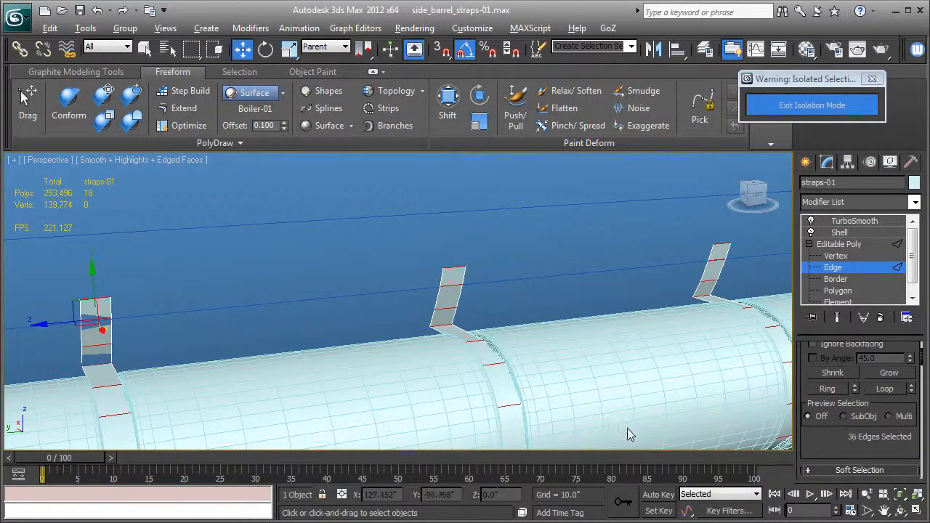
pyautogui.hotkey('ctrl', 'shift', 'e')
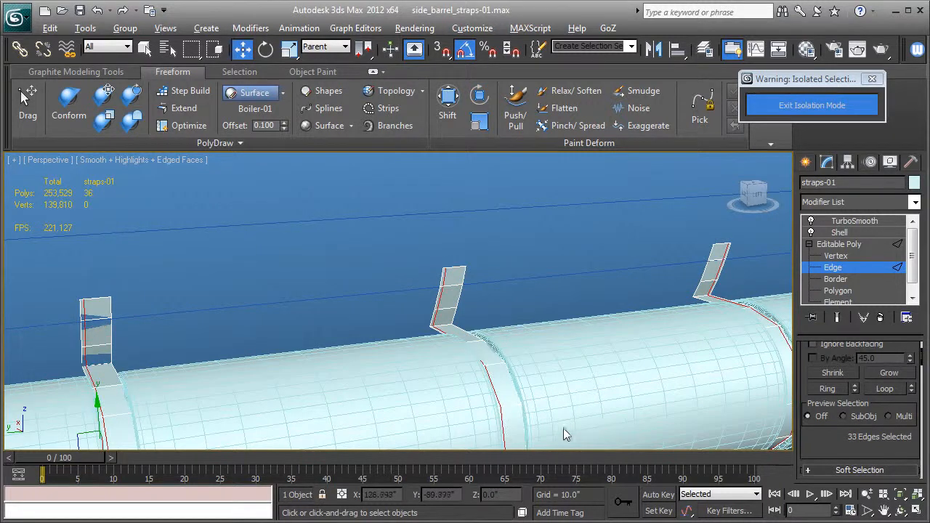
pyautogui.hotkey('ctrl', 'z')
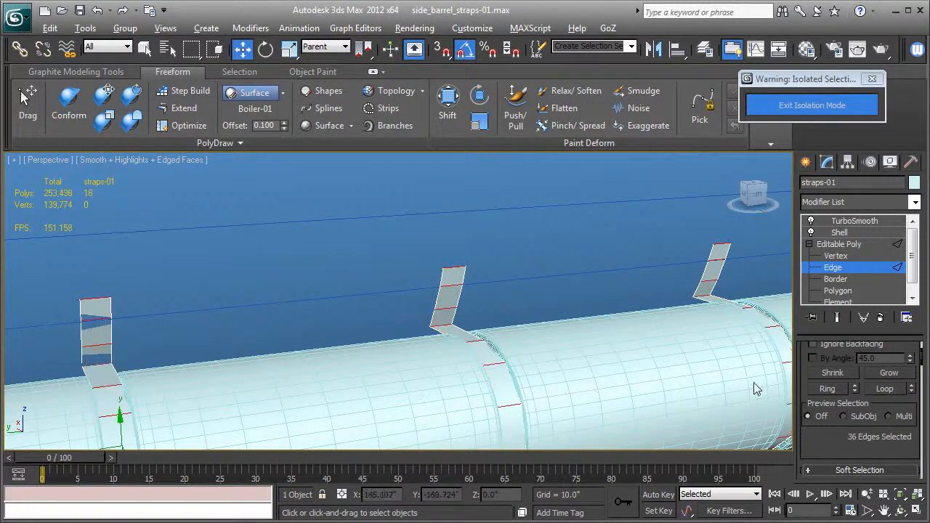
pyautogui.moveTo(836, 464); pyautogui.dragTo(834, 367)
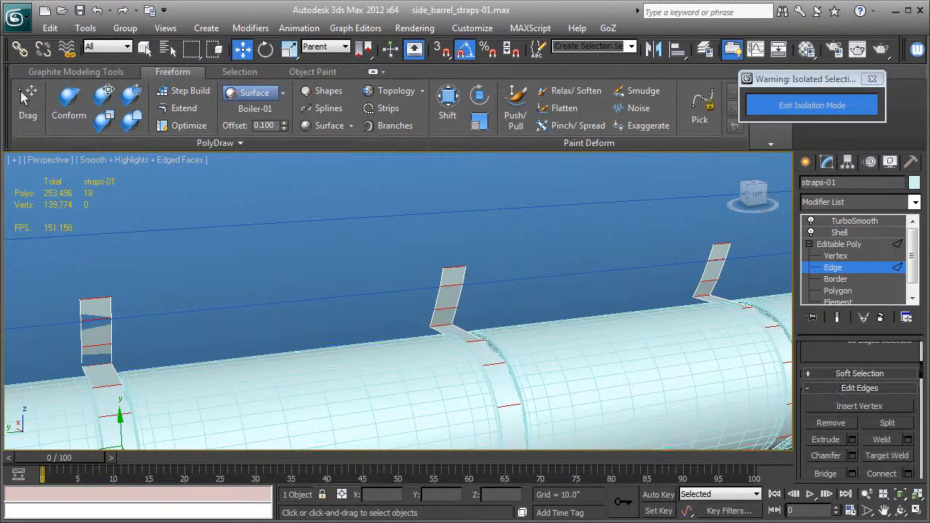
pyautogui.click(908, 474)
pyautogui.moveTo(411, 352); pyautogui.dragTo(420, 356)
pyautogui.rightClick(419, 353)
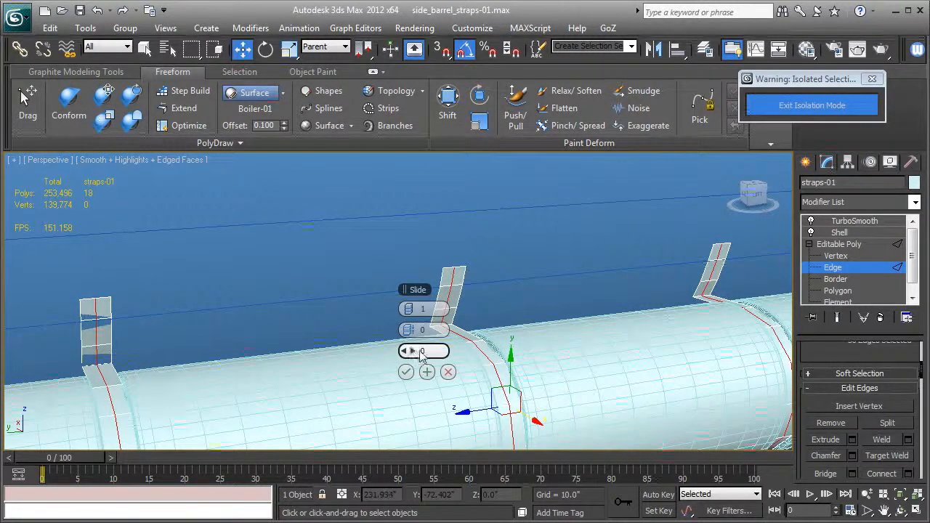
pyautogui.click(407, 372)
# - Return to the TurboSmooth level, turn off edged faces and set the iterations to 2
pyautogui.moveTo(407, 343); pyautogui.dragTo(420, 285, button='middle')
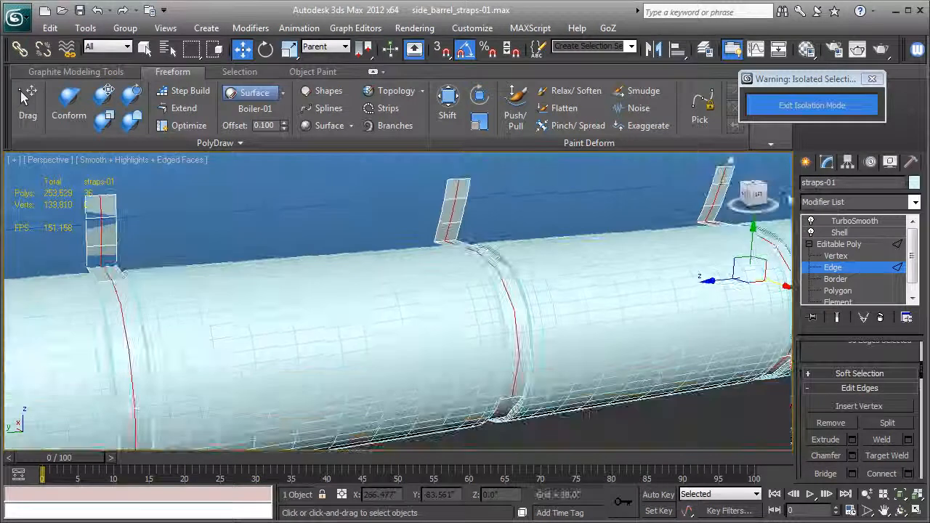
pyautogui.click(828, 245)
pyautogui.click(851, 222)
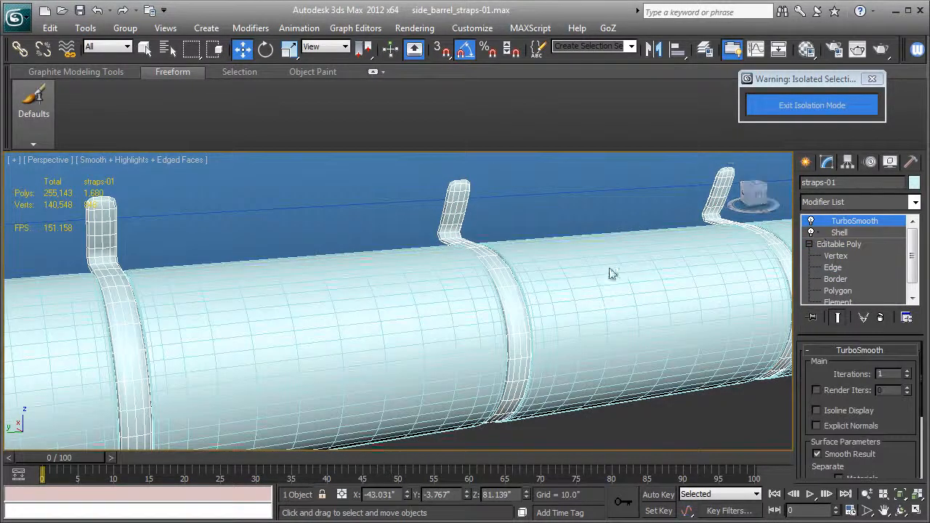
pyautogui.press('F4')
pyautogui.scroll(-3, 453, 307)
pyautogui.moveTo(453, 308)
pyautogui.keyDown('alt'); pyautogui.mouseDown(button='middle')
pyautogui.moveTo(426, 317)
pyautogui.moveTo(457, 312)
pyautogui.mouseUp(button='middle'); pyautogui.keyUp('alt')
pyautogui.scroll(1, 457, 312)
pyautogui.click(907, 371)
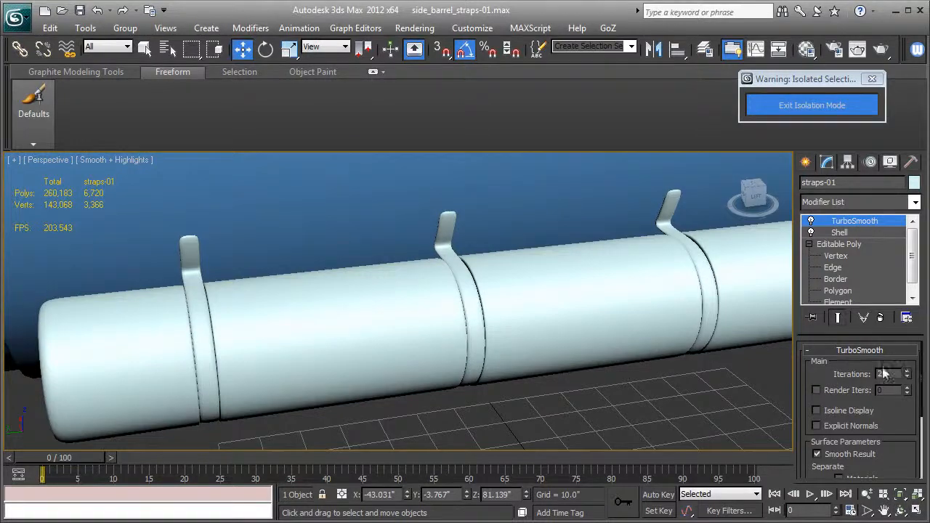
# - Set the Shell modifier's outer amount to 0.65" to thicken the straps
pyautogui.click(849, 235)
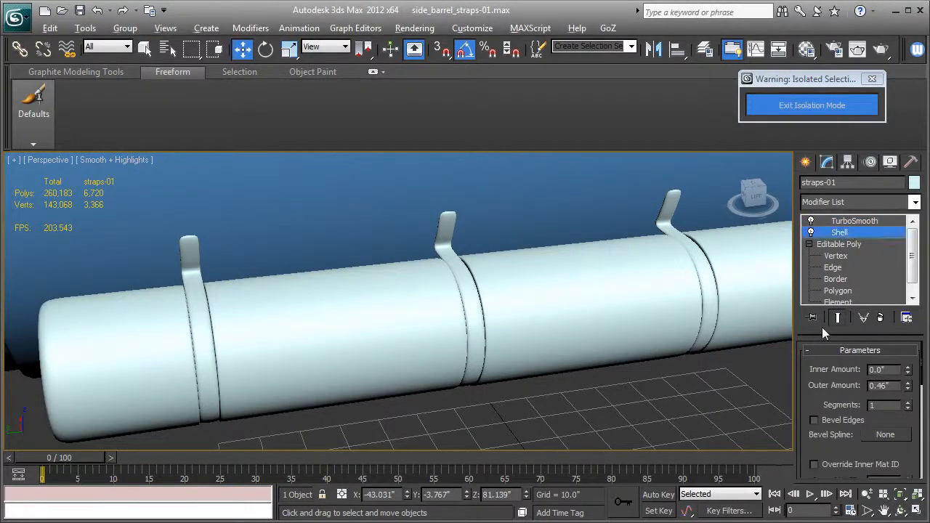
pyautogui.keyDown('alt'); pyautogui.moveTo(700, 356); pyautogui.dragTo(744, 361, button='middle'); pyautogui.keyUp('alt')
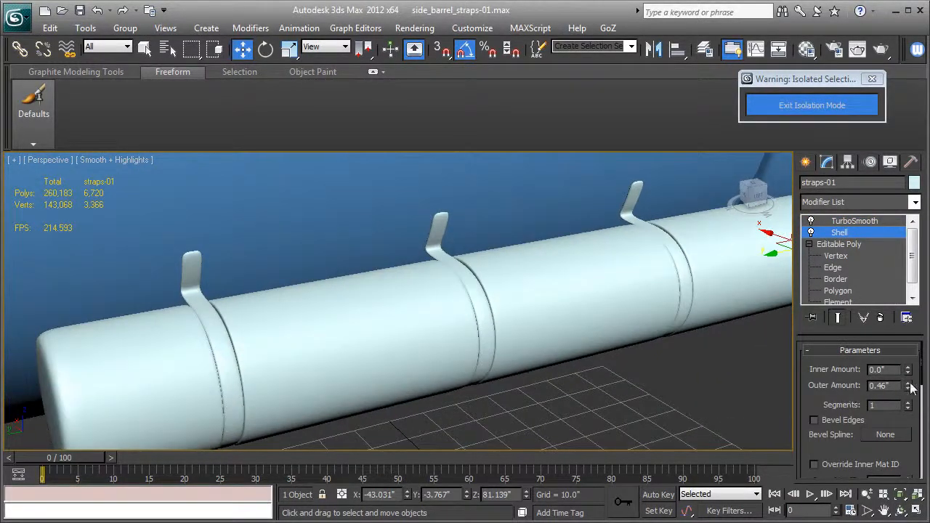
pyautogui.moveTo(910, 381); pyautogui.dragTo(912, 375)
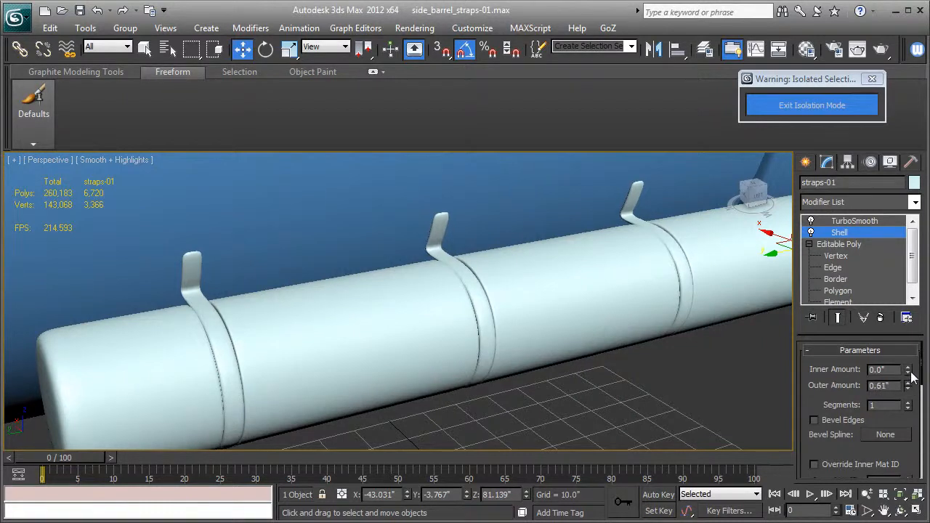
# - Extrude the lower end edges of the three straps outward from beneath the mini tank
pyautogui.keyDown('alt'); pyautogui.moveTo(639, 298); pyautogui.dragTo(461, 315, button='middle'); pyautogui.keyUp('alt')
pyautogui.press('F4')
pyautogui.click(833, 269)
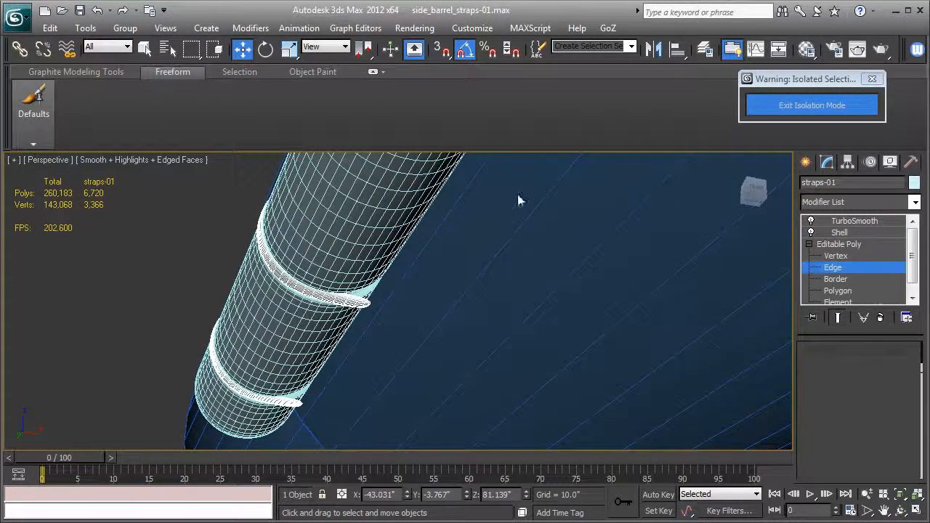
pyautogui.click(465, 220)
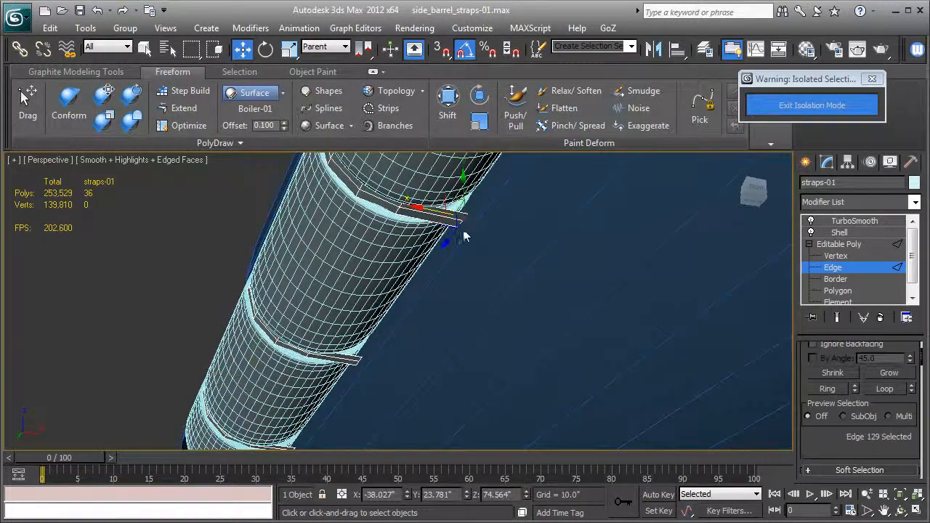
pyautogui.moveTo(391, 332); pyautogui.dragTo(477, 249, button='middle')
pyautogui.scroll(3, 476, 258)
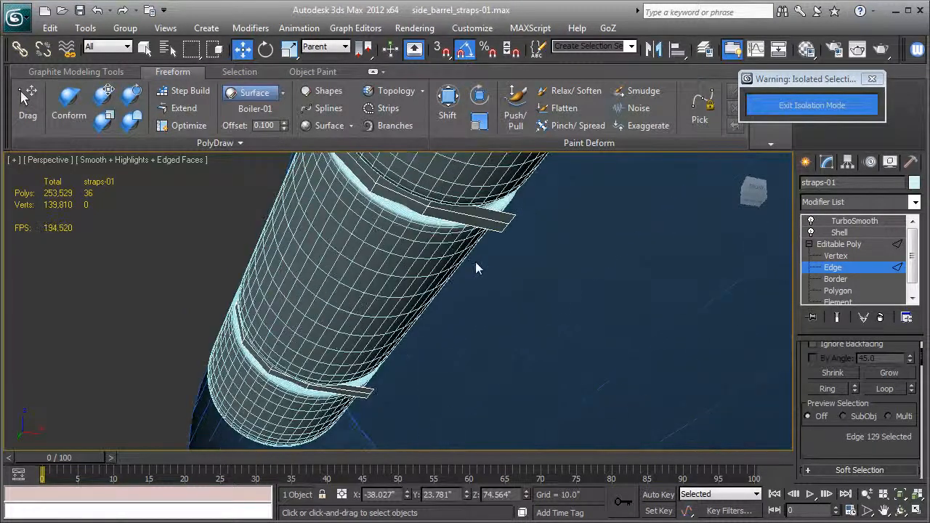
pyautogui.keyDown('ctrl'); pyautogui.click(510, 220); pyautogui.keyUp('ctrl')
pyautogui.scroll(5, 389, 378)
pyautogui.scroll(-5, 389, 378)
pyautogui.scroll(1, 478, 287)
pyautogui.hotkey('alt', 'l')
pyautogui.keyDown('alt'); pyautogui.moveTo(508, 290); pyautogui.dragTo(325, 287, button='middle'); pyautogui.keyUp('alt')
pyautogui.moveTo(327, 280)
pyautogui.keyDown('shift'); pyautogui.mouseDown()
pyautogui.moveTo(327, 304)
pyautogui.moveTo(299, 309)
pyautogui.moveTo(346, 313)
pyautogui.moveTo(327, 311)
pyautogui.mouseUp(); pyautogui.keyUp('shift')
pyautogui.keyDown('alt'); pyautogui.moveTo(327, 311); pyautogui.dragTo(296, 347, button='middle'); pyautogui.keyUp('alt')
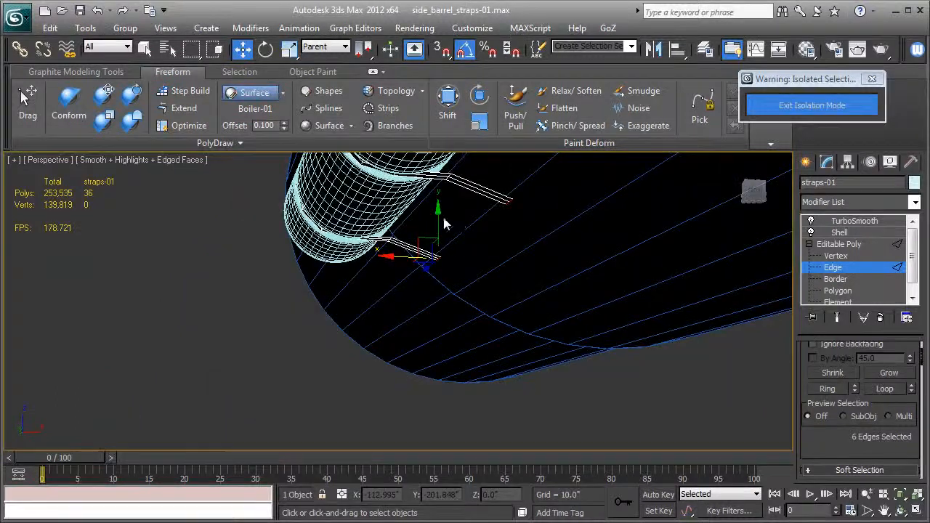
# - Shift the extruded lower ends along Y and extrude them by a further segment about 3.5" along X
pyautogui.moveTo(440, 222); pyautogui.dragTo(445, 205)
pyautogui.keyDown('alt'); pyautogui.moveTo(445, 205); pyautogui.dragTo(425, 340, button='middle'); pyautogui.keyUp('alt')
pyautogui.keyDown('shift'); pyautogui.moveTo(331, 399); pyautogui.dragTo(350, 402); pyautogui.keyUp('shift')
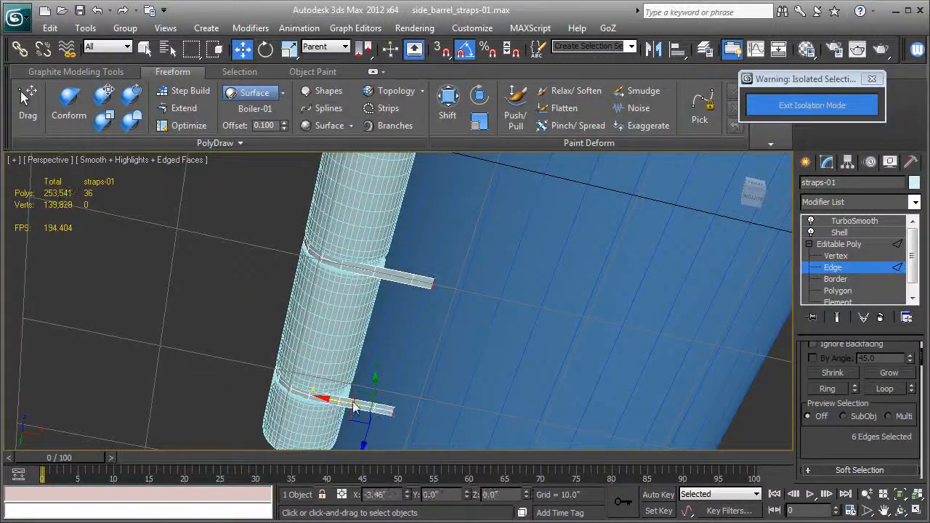
# - Examine the smoothed lower strap ends at the TurboSmooth level, with and without edged faces
pyautogui.keyDown('alt'); pyautogui.moveTo(525, 291); pyautogui.dragTo(553, 327, button='middle'); pyautogui.keyUp('alt')
pyautogui.press('F4')
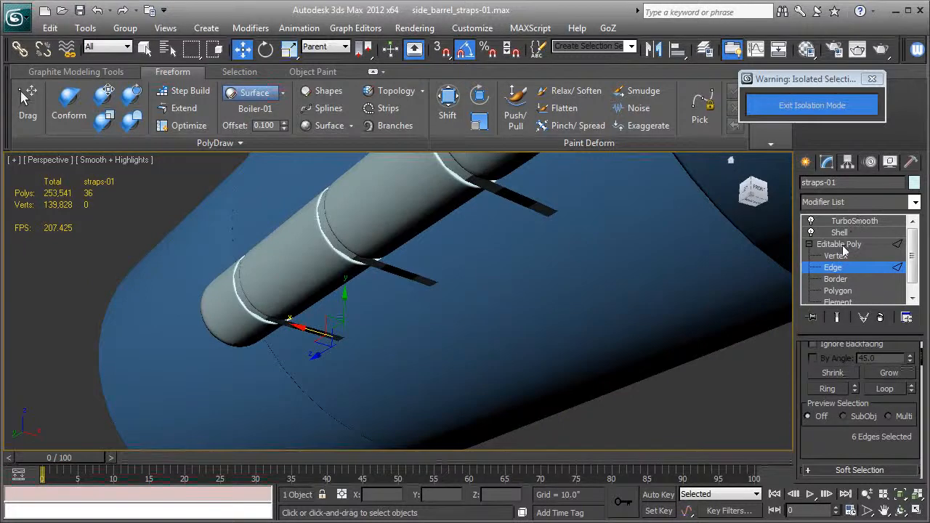
pyautogui.click(854, 221)
pyautogui.keyDown('alt'); pyautogui.moveTo(479, 272); pyautogui.dragTo(534, 205, button='middle'); pyautogui.keyUp('alt')
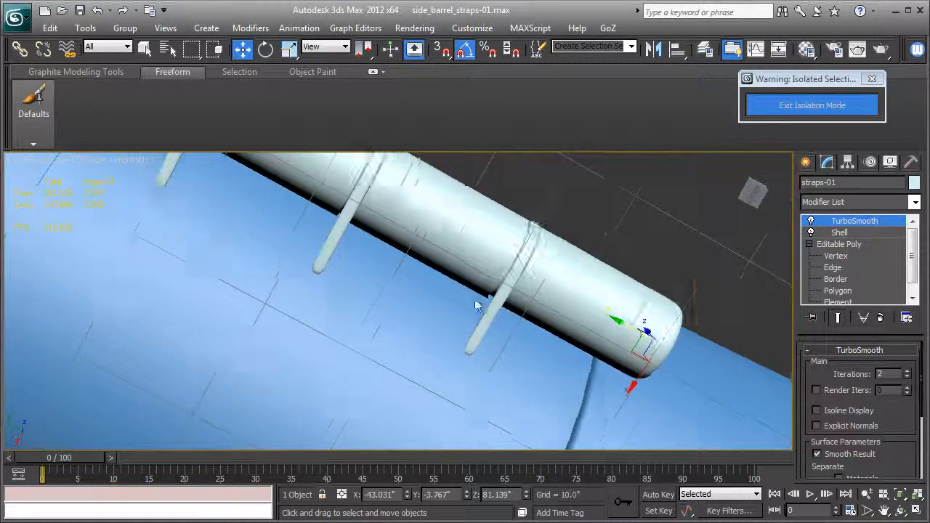
pyautogui.scroll(3, 508, 316)
pyautogui.moveTo(508, 317); pyautogui.dragTo(443, 289, button='middle')
pyautogui.press('F4')
pyautogui.scroll(2, 414, 340)
pyautogui.moveTo(415, 340); pyautogui.dragTo(482, 336, button='middle')
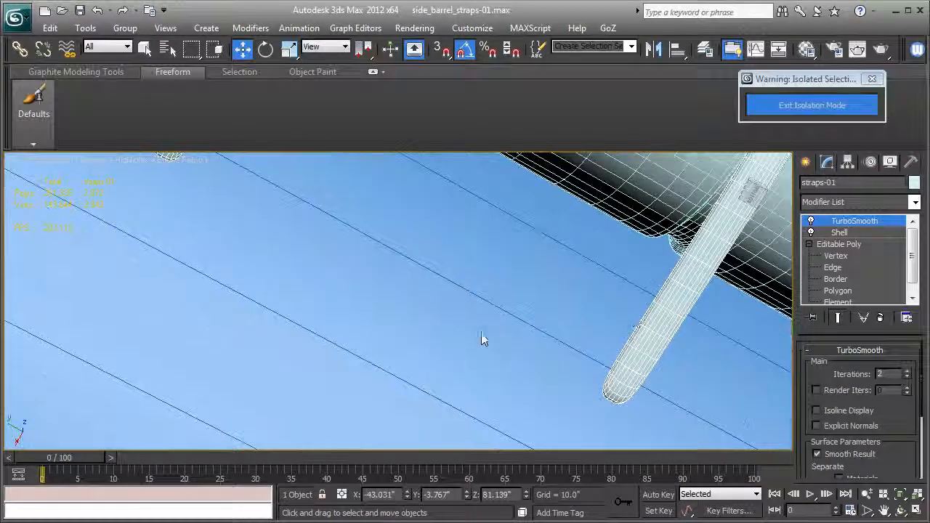
# - Chamfer the lower end edges of the three straps with 1 segment to tighten their rounded ends
pyautogui.click(833, 268)
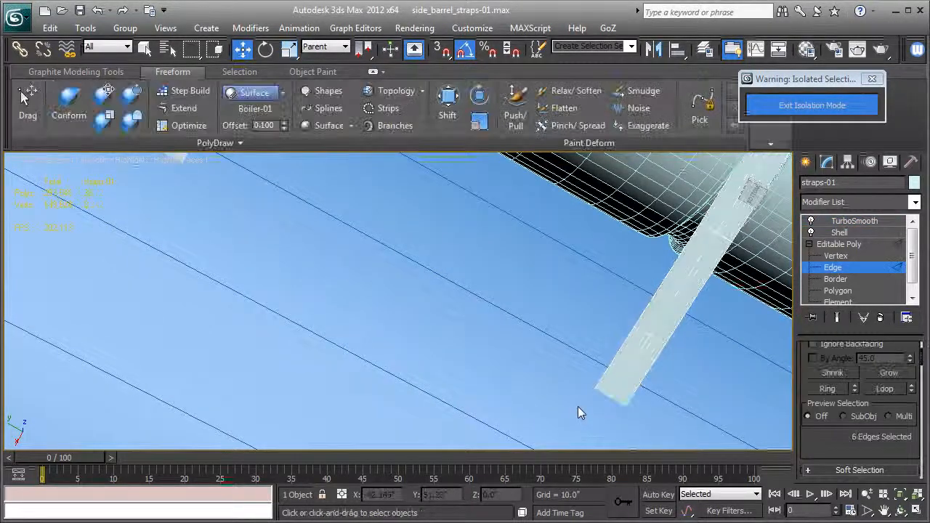
pyautogui.scroll(-5, 578, 406)
pyautogui.moveTo(561, 397); pyautogui.dragTo(770, 437, button='middle')
pyautogui.scroll(-3, 825, 436)
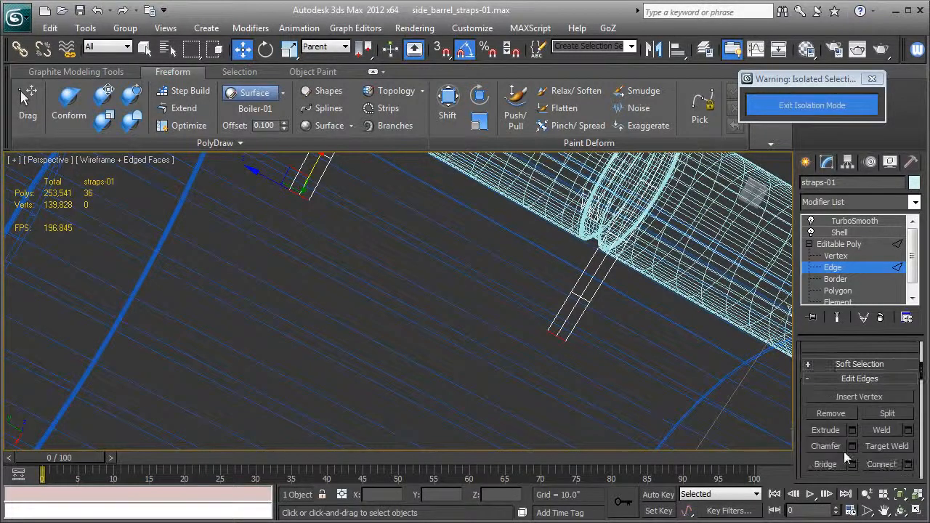
pyautogui.click(908, 464)
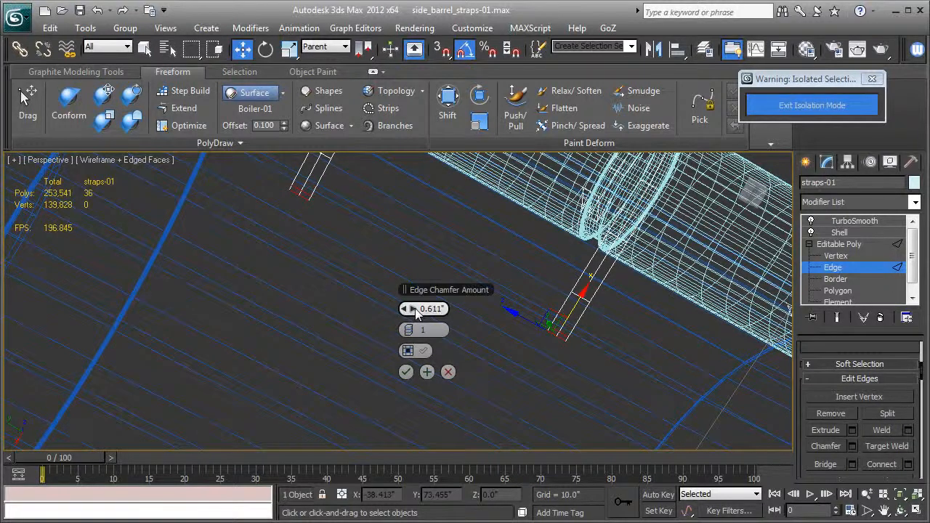
pyautogui.moveTo(415, 308); pyautogui.dragTo(421, 305)
pyautogui.click(426, 372)
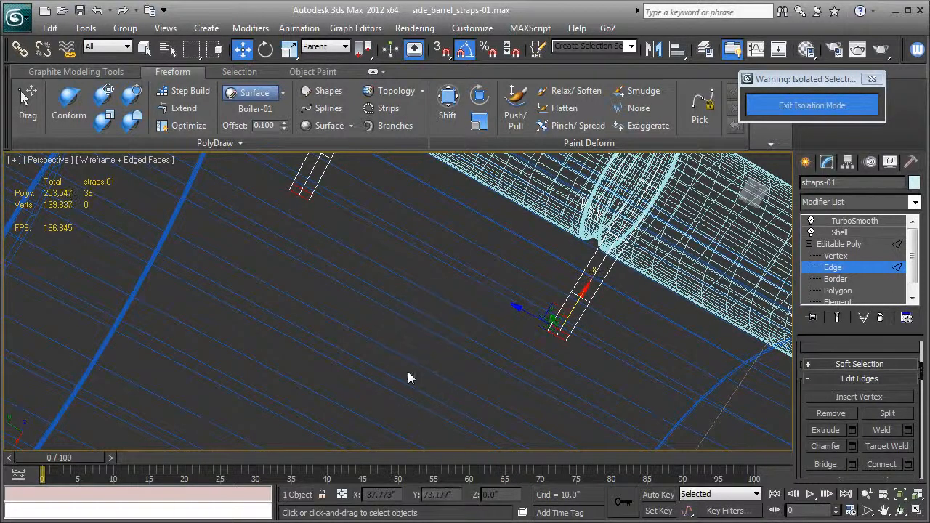
# - Set the Shell modifier's inner amount to 0.32" and its segments to 2
pyautogui.press('F3')
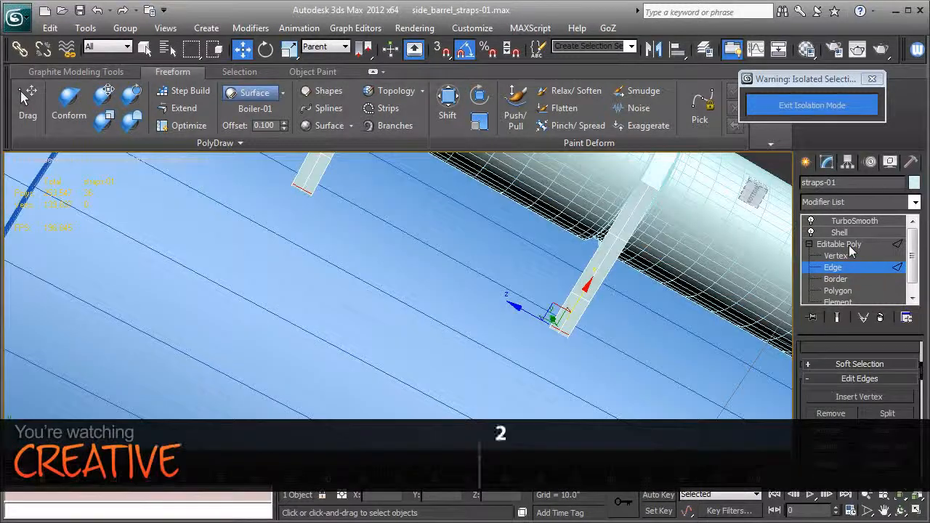
pyautogui.click(843, 244)
pyautogui.click(855, 221)
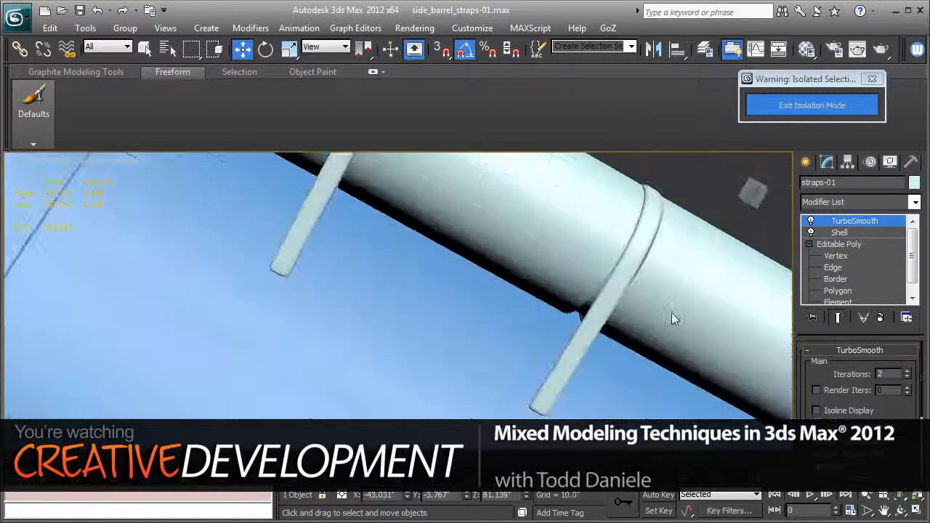
pyautogui.keyDown('alt'); pyautogui.moveTo(672, 318); pyautogui.dragTo(566, 372, button='middle'); pyautogui.keyUp('alt')
pyautogui.press('F4')
pyautogui.scroll(3, 564, 363)
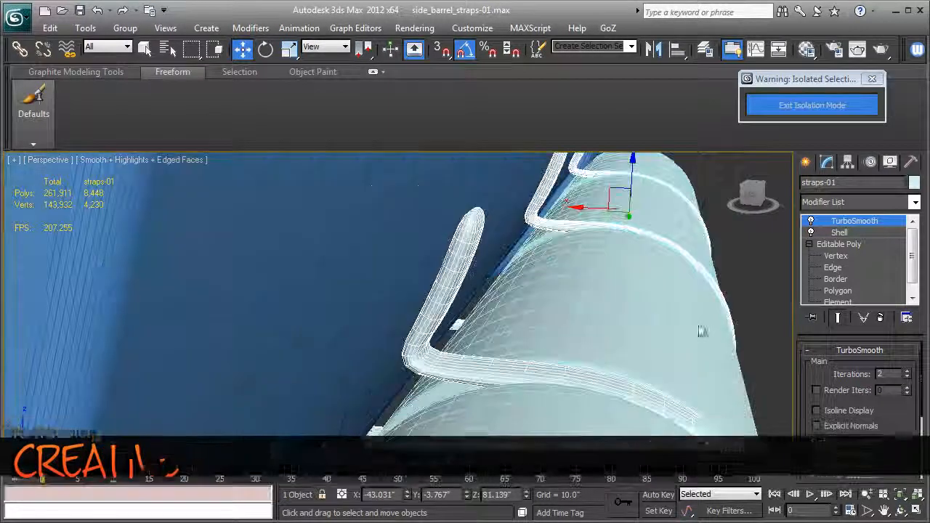
pyautogui.click(837, 232)
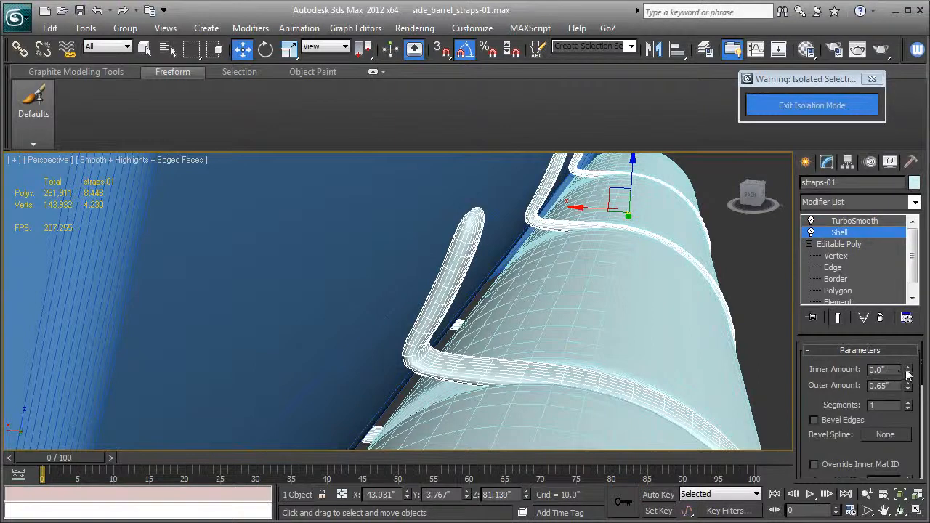
pyautogui.moveTo(908, 370); pyautogui.dragTo(908, 350)
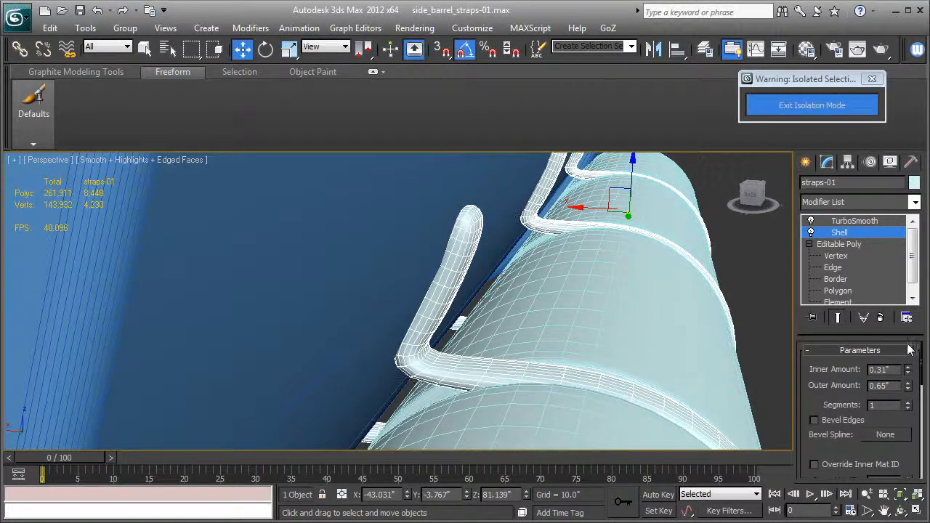
pyautogui.click(908, 401)
# - Hide the edged faces, return to the TurboSmooth level and exit isolation mode to show the whole boiler
pyautogui.press('F4')
pyautogui.keyDown('alt'); pyautogui.moveTo(612, 350); pyautogui.dragTo(465, 319, button='middle'); pyautogui.keyUp('alt')
pyautogui.scroll(-3, 518, 298)
pyautogui.scroll(-3, 404, 303)
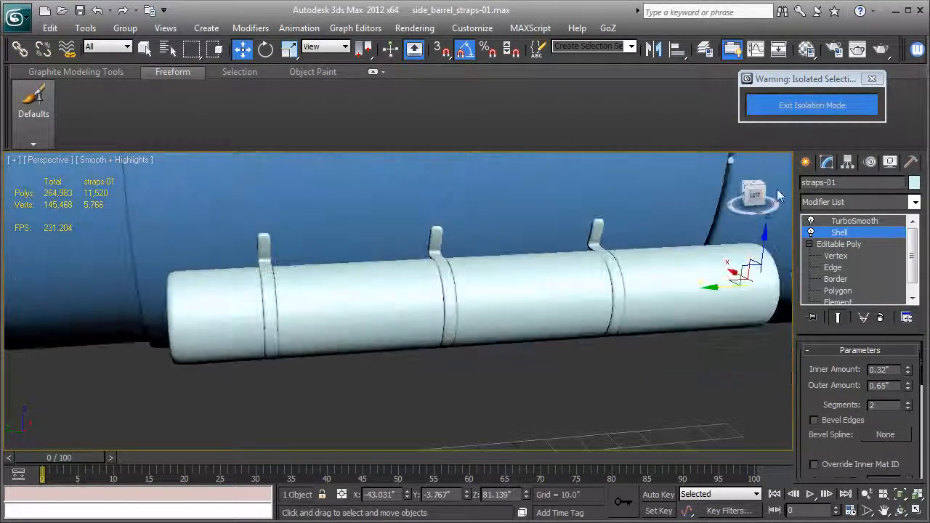
pyautogui.click(843, 221)
pyautogui.moveTo(596, 326)
pyautogui.keyDown('alt'); pyautogui.mouseDown(button='middle')
pyautogui.moveTo(622, 316)
pyautogui.moveTo(599, 326)
pyautogui.mouseUp(button='middle'); pyautogui.keyUp('alt')
pyautogui.scroll(-3, 600, 326)
pyautogui.moveTo(434, 319); pyautogui.dragTo(566, 324, button='middle')
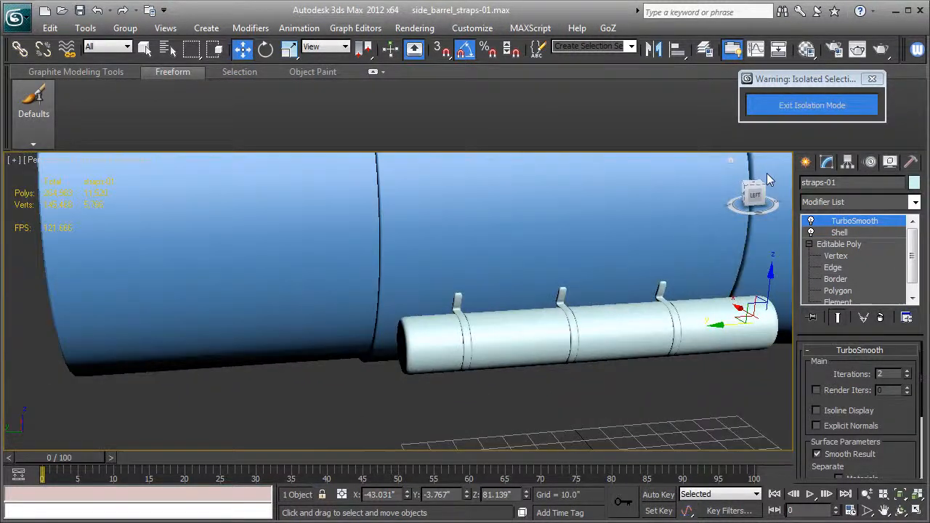
pyautogui.click(788, 107)
pyautogui.keyDown('alt'); pyautogui.moveTo(664, 271); pyautogui.dragTo(629, 263, button='middle'); pyautogui.keyUp('alt')
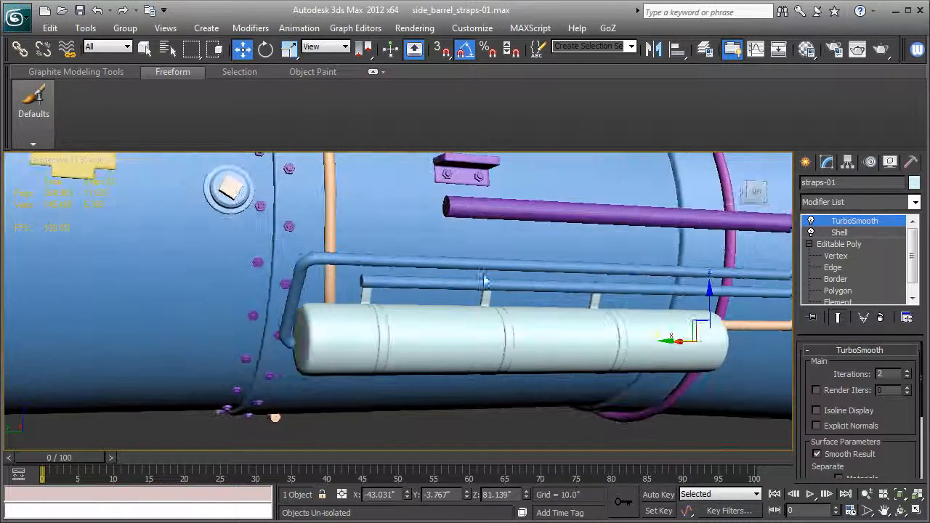
# - Select a bolt on the boiler's riveted seam and clone it once as a Copy beside the original
pyautogui.click(285, 290)
pyautogui.click(287, 289)
pyautogui.click(287, 288)
pyautogui.press('F3')
pyautogui.click(285, 290)
pyautogui.press('F3')
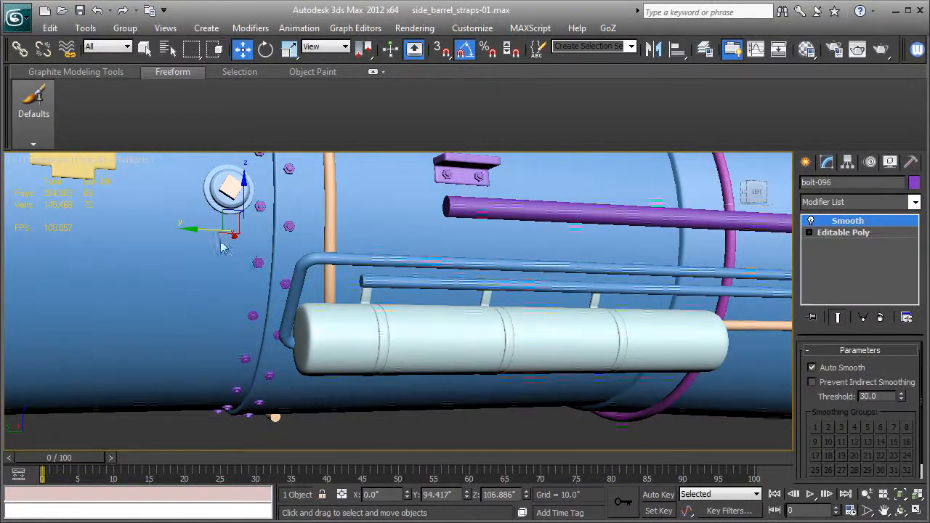
pyautogui.keyDown('shift'); pyautogui.moveTo(188, 234); pyautogui.dragTo(258, 232); pyautogui.keyUp('shift')
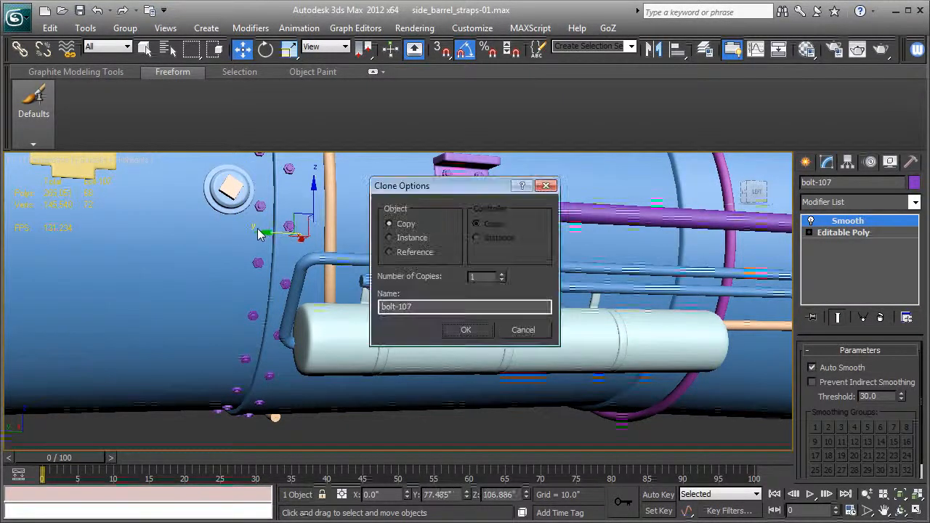
pyautogui.click(466, 331)
# - Center the copied bolt's pivot to the object and move the bolt near the first strap's mounting tab
pyautogui.click(848, 162)
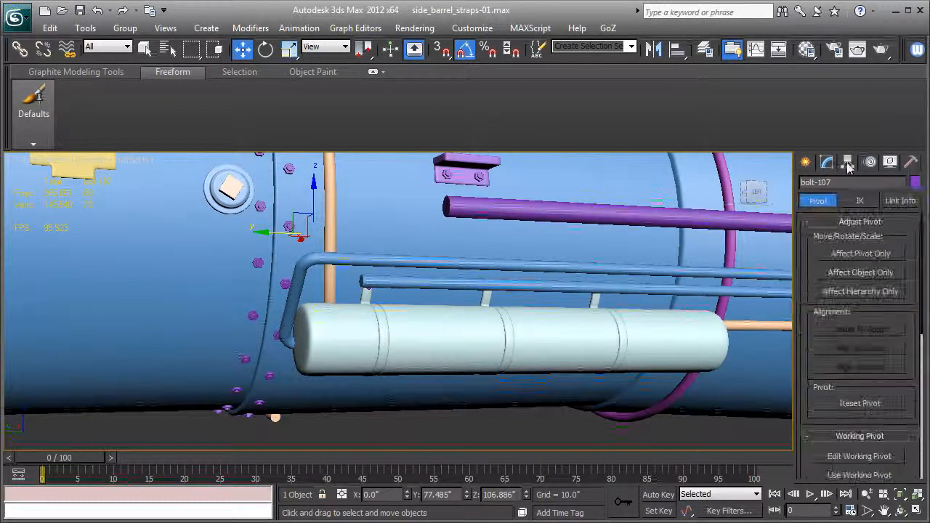
pyautogui.click(846, 253)
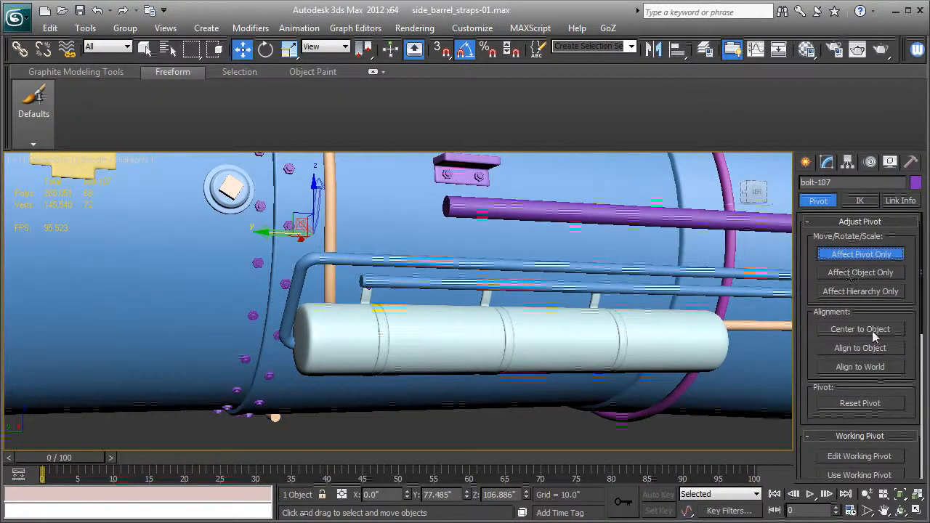
pyautogui.click(872, 331)
pyautogui.click(860, 256)
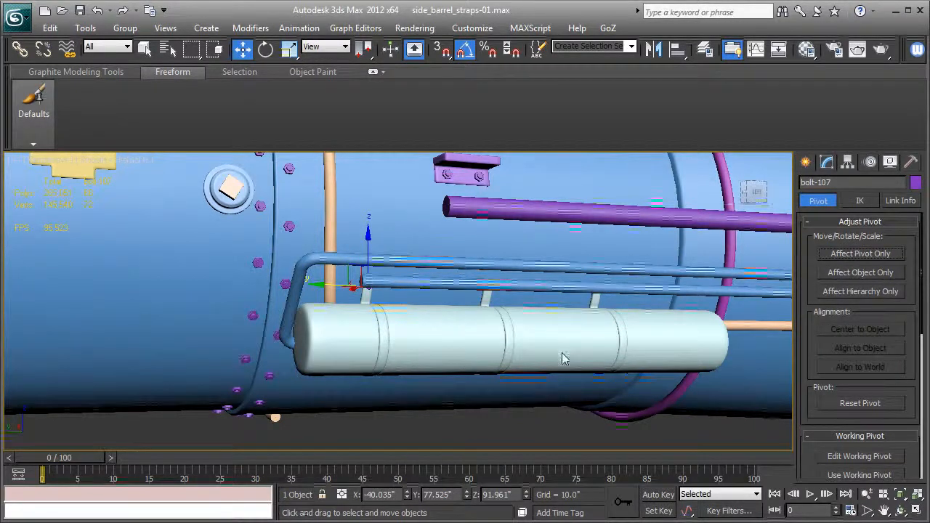
# - Position the copied bolt against the face of the first strap's mounting tab, centered near its rounded tip
pyautogui.press('z')
pyautogui.keyDown('alt'); pyautogui.moveTo(359, 332); pyautogui.dragTo(347, 319, button='middle'); pyautogui.keyUp('alt')
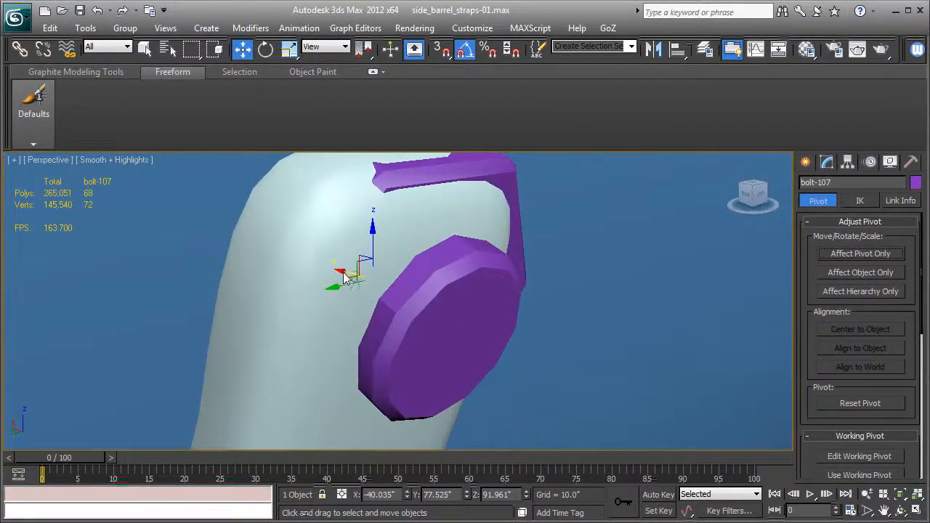
pyautogui.keyDown('alt'); pyautogui.moveTo(342, 276); pyautogui.dragTo(452, 292, button='middle'); pyautogui.keyUp('alt')
pyautogui.moveTo(398, 247); pyautogui.dragTo(397, 287)
pyautogui.moveTo(357, 335); pyautogui.dragTo(383, 380)
# - Rotate the bolt in the Local coordinate system so it sits flush with the slanted strap tab
pyautogui.press('r')
pyautogui.press('e')
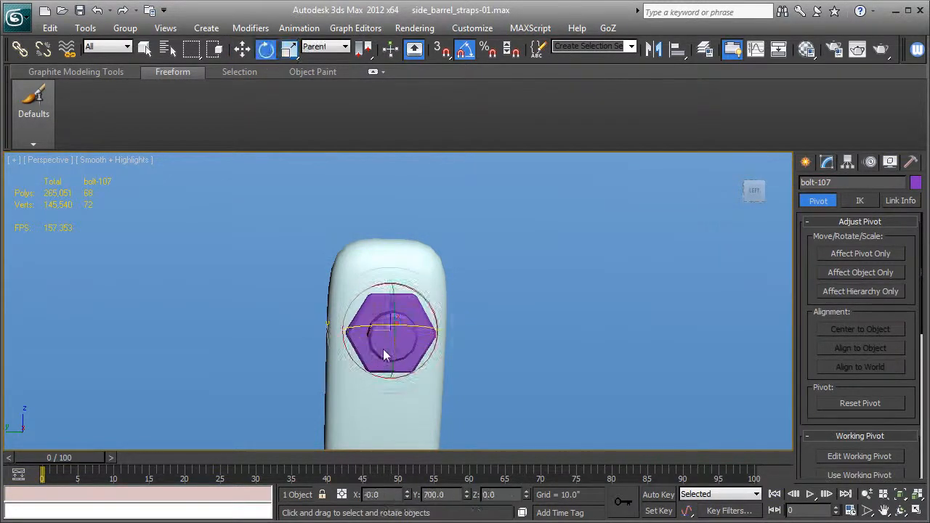
pyautogui.keyDown('alt'); pyautogui.moveTo(390, 313); pyautogui.dragTo(435, 361, button='middle'); pyautogui.keyUp('alt')
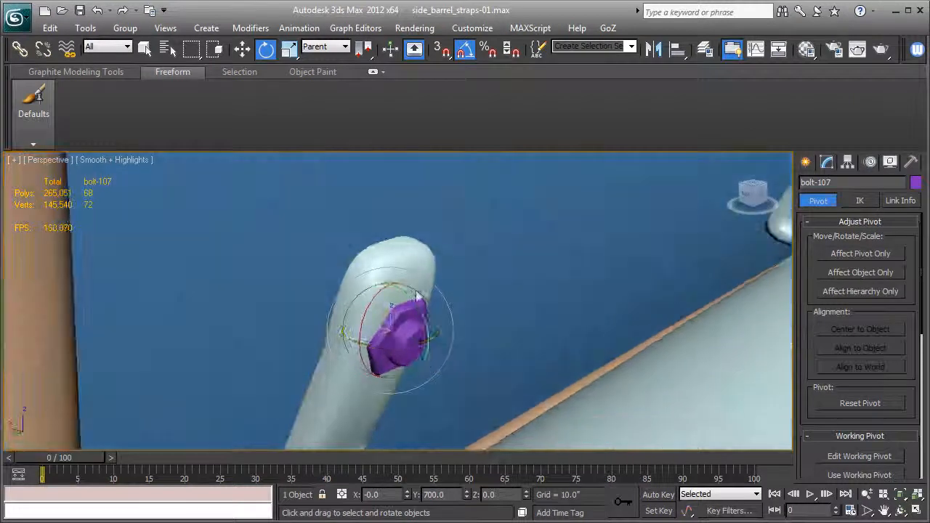
pyautogui.click(325, 46)
pyautogui.click(320, 90)
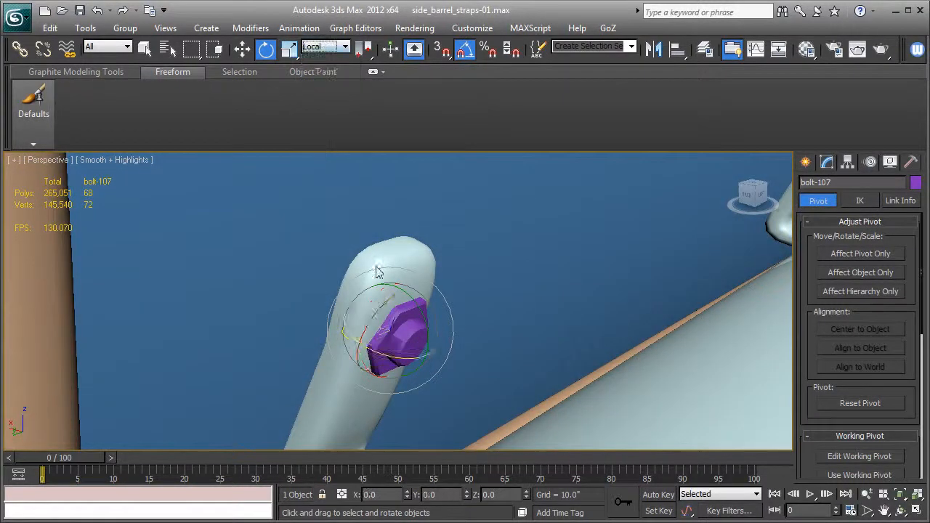
pyautogui.moveTo(383, 326); pyautogui.dragTo(390, 309)
pyautogui.keyDown('alt'); pyautogui.moveTo(552, 314); pyautogui.dragTo(525, 297, button='middle'); pyautogui.keyUp('alt')
pyautogui.scroll(-2, 526, 296)
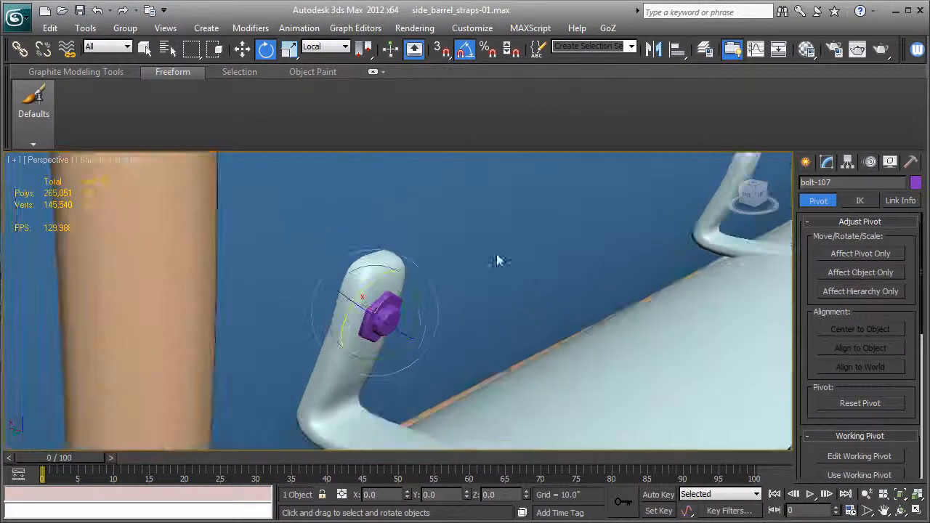
# - Clone the fitted bolt as a Copy onto the second strap's mounting tab
pyautogui.click(242, 51)
pyautogui.keyDown('alt'); pyautogui.moveTo(596, 312); pyautogui.dragTo(314, 213, button='middle'); pyautogui.keyUp('alt')
pyautogui.keyDown('alt'); pyautogui.moveTo(314, 213); pyautogui.dragTo(110, 292, button='middle'); pyautogui.keyUp('alt')
pyautogui.scroll(-3, 255, 262)
pyautogui.keyDown('shift'); pyautogui.moveTo(109, 290); pyautogui.dragTo(651, 321); pyautogui.keyUp('shift')
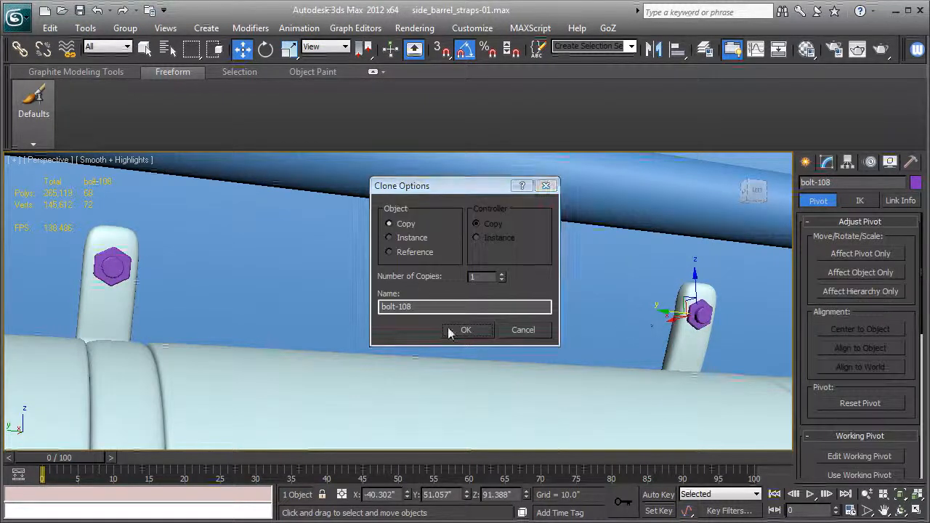
pyautogui.click(475, 330)
# - Clone the second tab's bolt as a Copy onto the third strap's mounting tab
pyautogui.moveTo(542, 322)
pyautogui.mouseDown(button='middle')
pyautogui.moveTo(320, 312)
pyautogui.moveTo(512, 314)
pyautogui.moveTo(578, 328)
pyautogui.moveTo(346, 315)
pyautogui.mouseUp(button='middle')
pyautogui.scroll(-3, 578, 328)
pyautogui.keyDown('shift'); pyautogui.moveTo(175, 287); pyautogui.dragTo(588, 300); pyautogui.keyUp('shift')
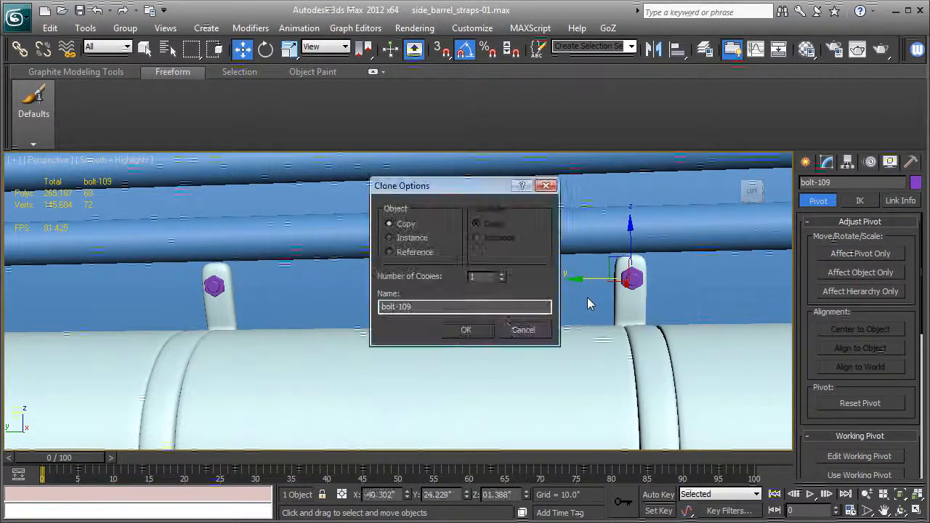
pyautogui.click(471, 329)
pyautogui.moveTo(474, 327); pyautogui.dragTo(531, 314, button='middle')
pyautogui.scroll(-4, 532, 314)
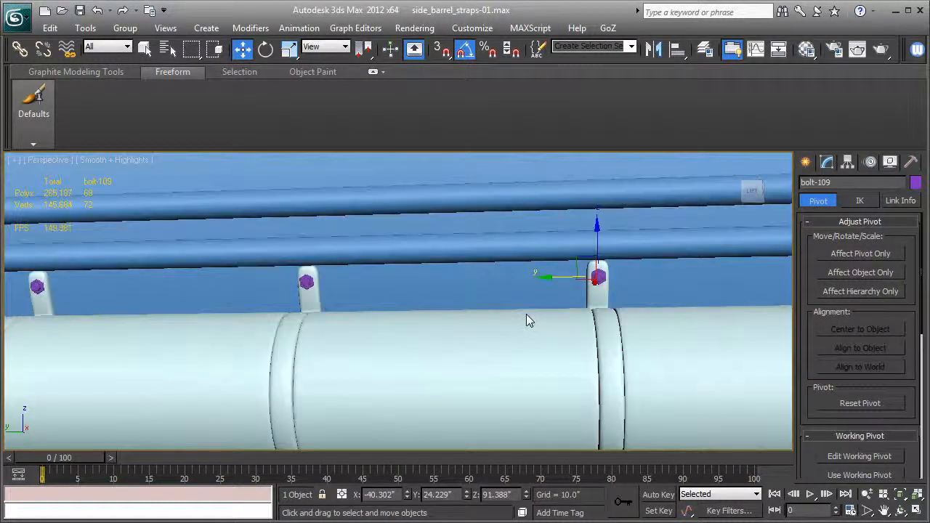
pyautogui.keyDown('alt'); pyautogui.moveTo(414, 321); pyautogui.dragTo(591, 301, button='middle'); pyautogui.keyUp('alt')
pyautogui.scroll(4, 460, 343)
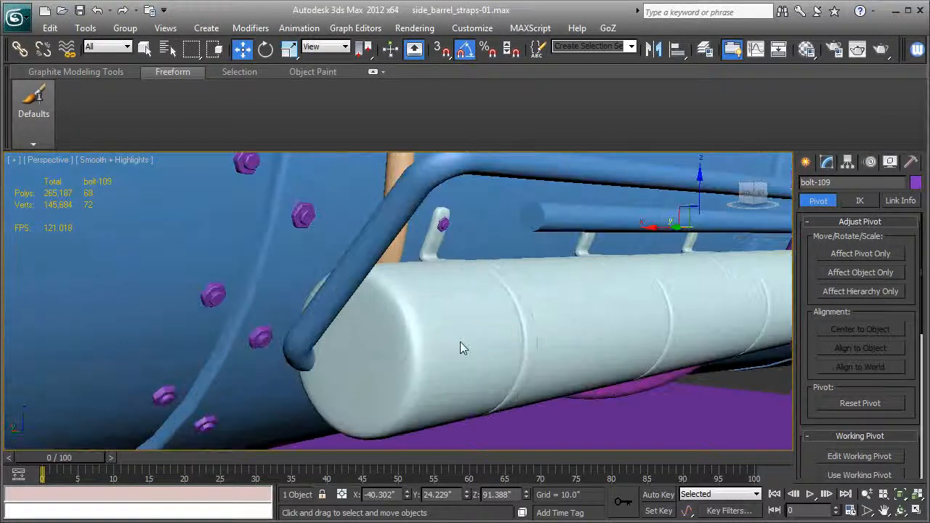
# - Move the bent steam line's vertices at the mini tank toward the center of the tank's end cap
pyautogui.click(422, 195)
pyautogui.press('F3')
pyautogui.press('F3')
pyautogui.press('F4')
pyautogui.moveTo(528, 289)
pyautogui.keyDown('alt'); pyautogui.mouseDown(button='middle')
pyautogui.moveTo(465, 280)
pyautogui.moveTo(675, 247)
pyautogui.mouseUp(button='middle'); pyautogui.keyUp('alt')
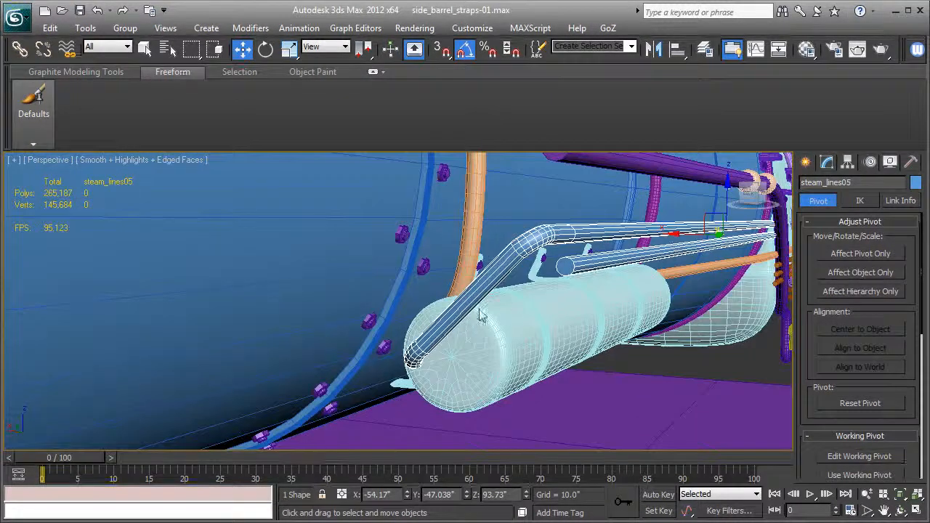
pyautogui.click(826, 161)
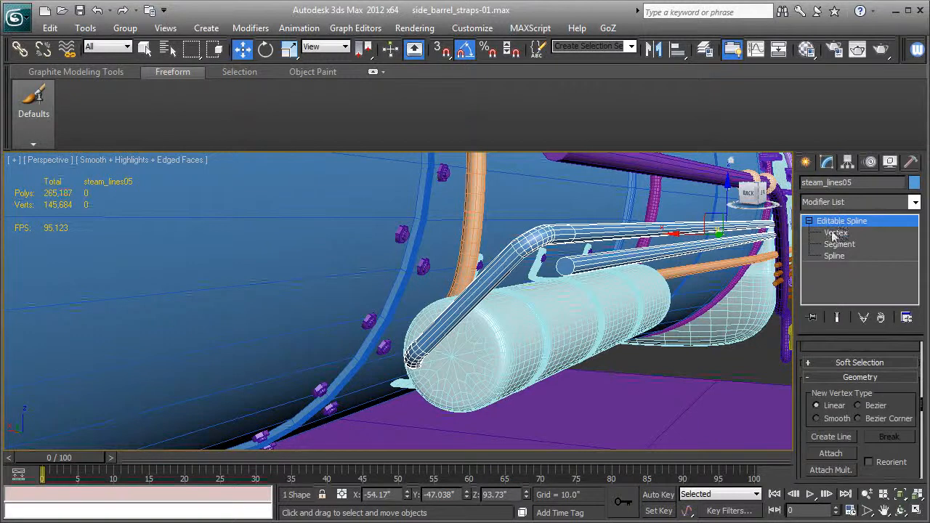
pyautogui.click(836, 233)
pyautogui.press('F3')
pyautogui.moveTo(483, 414); pyautogui.dragTo(364, 320)
pyautogui.press('F3')
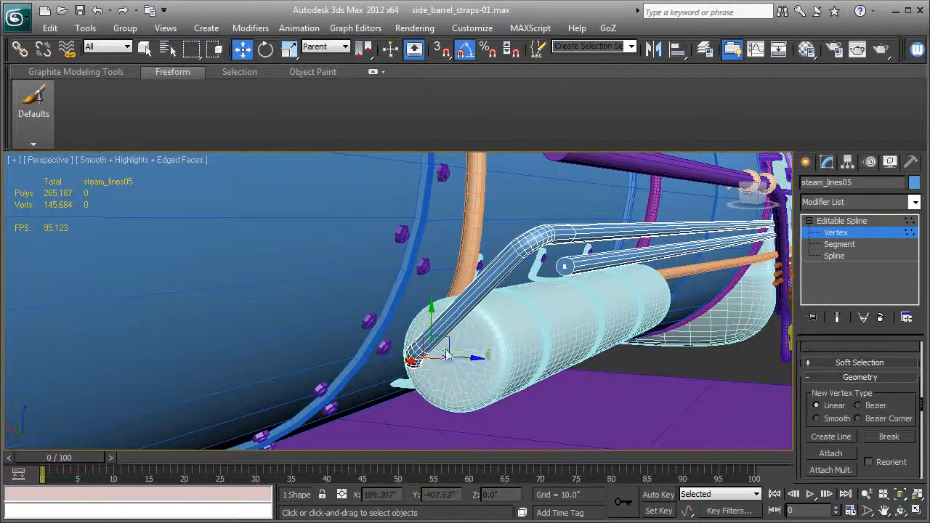
pyautogui.moveTo(467, 364); pyautogui.dragTo(497, 365)
pyautogui.moveTo(458, 324); pyautogui.dragTo(459, 317)
# - Shift the vertex at the steam line's lower bend about 0.3" toward the boiler
pyautogui.press('F3')
pyautogui.scroll(3, 499, 344)
pyautogui.keyDown('alt'); pyautogui.moveTo(499, 344); pyautogui.dragTo(525, 341, button='middle'); pyautogui.keyUp('alt')
pyautogui.scroll(-2, 549, 355)
pyautogui.click(424, 332)
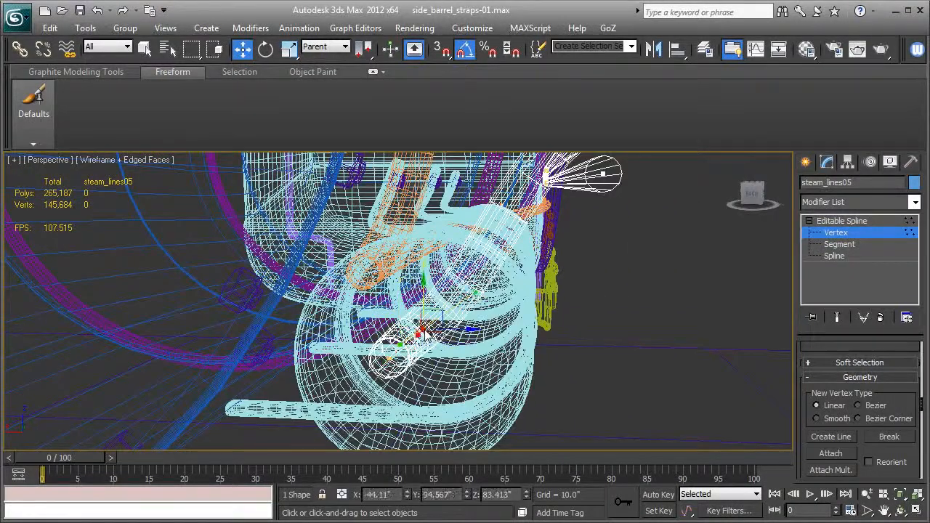
pyautogui.press('F3')
pyautogui.moveTo(427, 336)
pyautogui.keyDown('alt'); pyautogui.mouseDown(button='middle')
pyautogui.moveTo(402, 330)
pyautogui.moveTo(468, 347)
pyautogui.mouseUp(button='middle'); pyautogui.keyUp('alt')
pyautogui.scroll(3, 393, 331)
pyautogui.moveTo(472, 341); pyautogui.dragTo(467, 337)
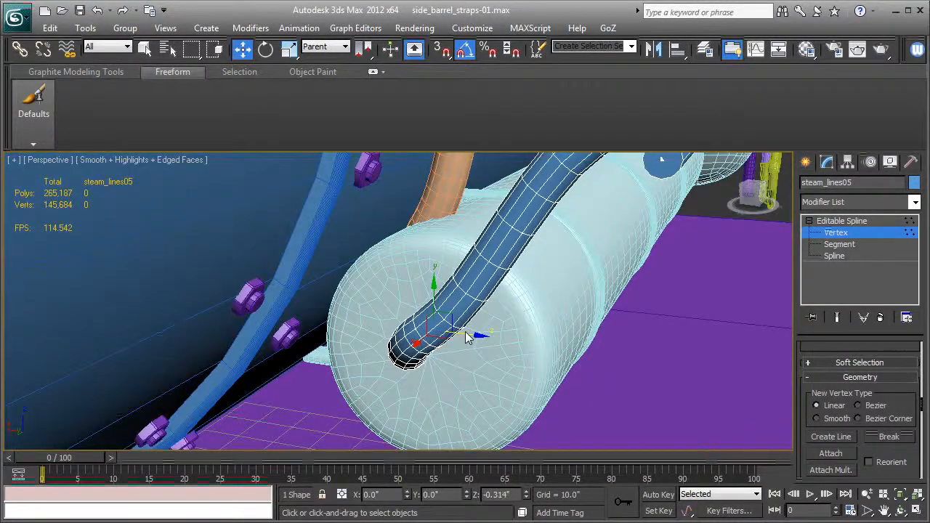
# - Adjust the Bezier handle of the lower bend vertex to refine the pipe's curve, and leave vertex editing
pyautogui.press('F3')
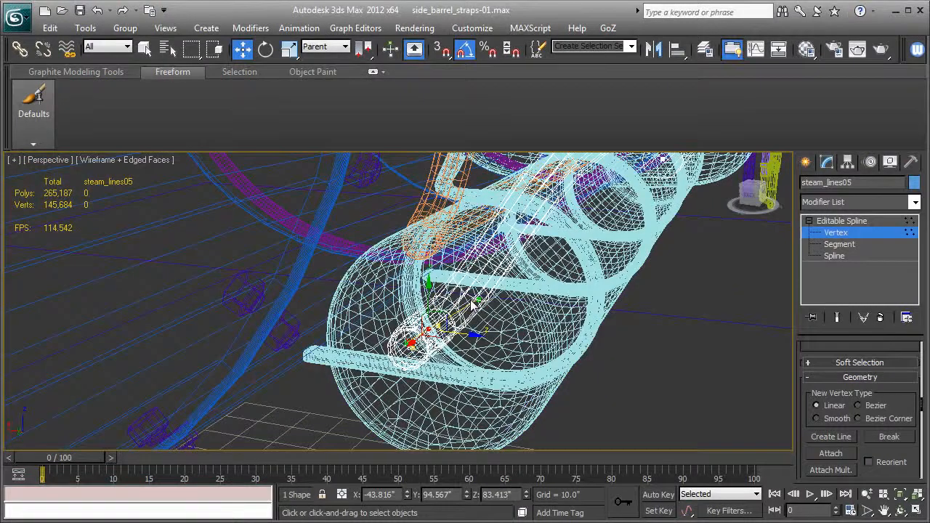
pyautogui.press('F3')
pyautogui.press('F3')
pyautogui.press('F3')
pyautogui.press('F3')
pyautogui.moveTo(479, 301); pyautogui.dragTo(460, 284)
pyautogui.press('F3')
pyautogui.press('F3')
pyautogui.press('F3')
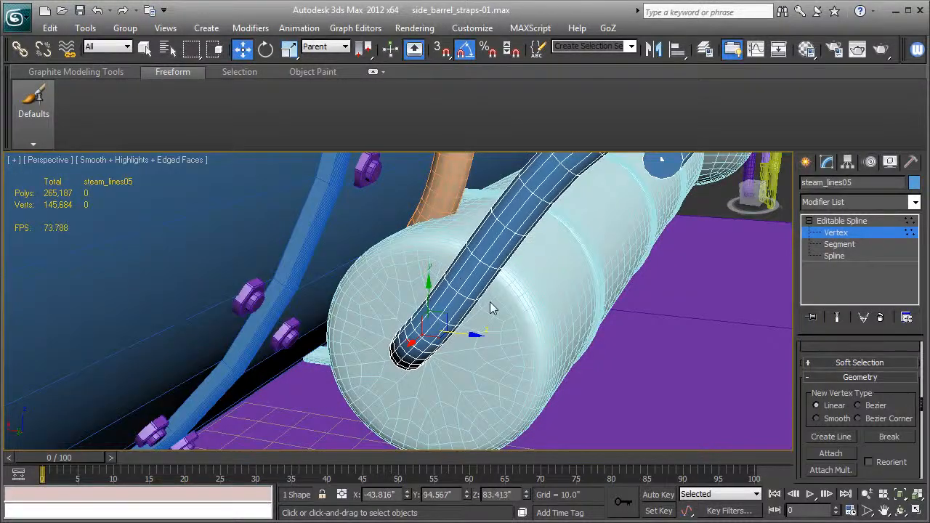
pyautogui.scroll(-3, 484, 303)
pyautogui.keyDown('alt'); pyautogui.moveTo(498, 315); pyautogui.dragTo(424, 301, button='middle'); pyautogui.keyUp('alt')
pyautogui.click(837, 221)
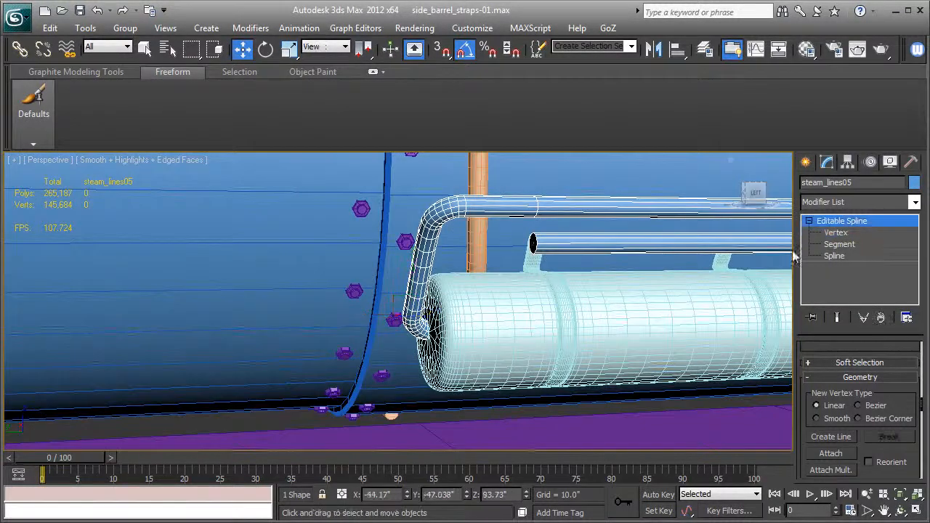
# - Examine how the steam line meets the mini tank's end, with and without edged faces
pyautogui.press('F4')
pyautogui.scroll(-3, 555, 348)
pyautogui.keyDown('alt'); pyautogui.moveTo(551, 346); pyautogui.dragTo(609, 326, button='middle'); pyautogui.keyUp('alt')
pyautogui.scroll(-2, 574, 323)
pyautogui.scroll(4, 609, 325)
pyautogui.press('F4')
pyautogui.scroll(-2, 585, 356)
# - Inset the end-cap polygon of the mini tank by 2.476" where the steam line enters
pyautogui.click(562, 331)
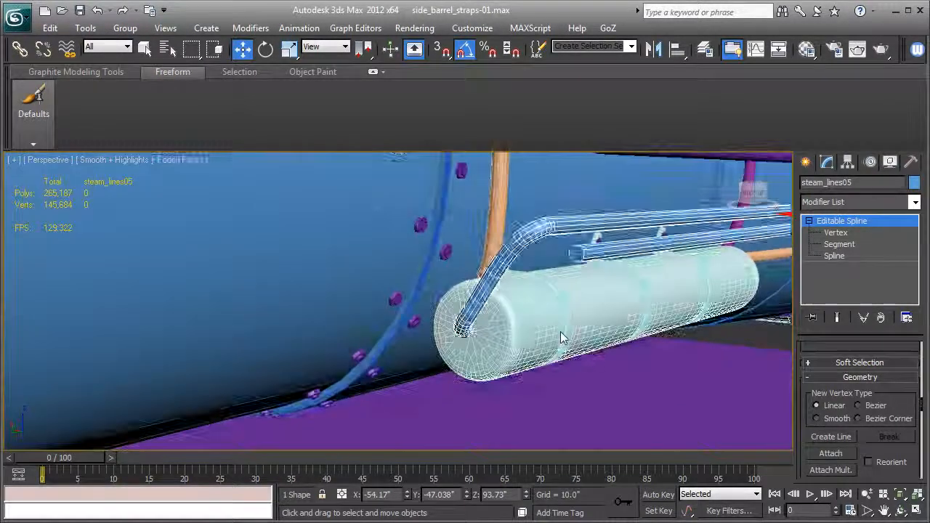
pyautogui.click(838, 279)
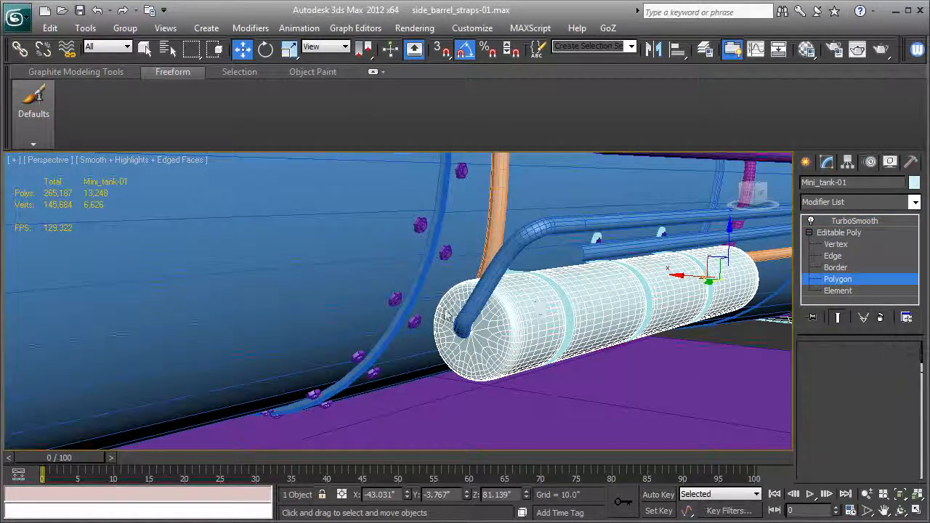
pyautogui.click(488, 341)
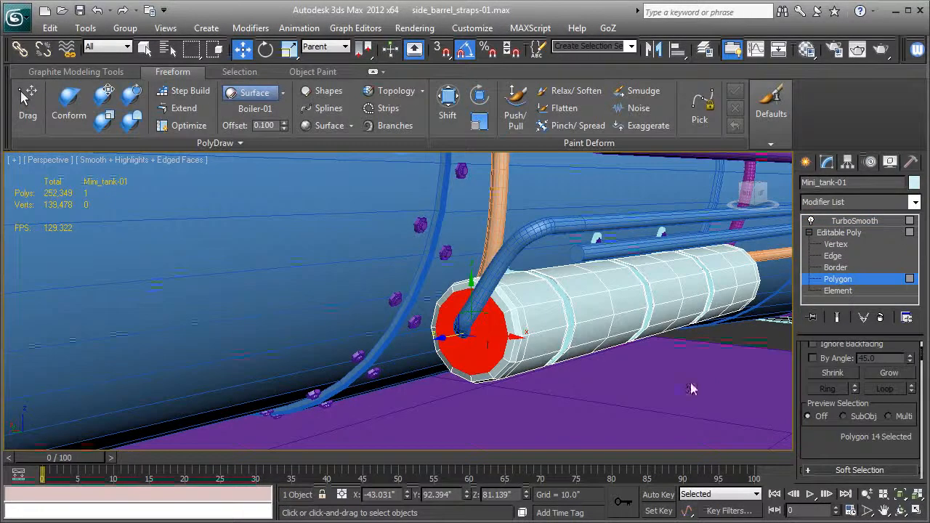
pyautogui.scroll(-3, 886, 411)
pyautogui.click(908, 453)
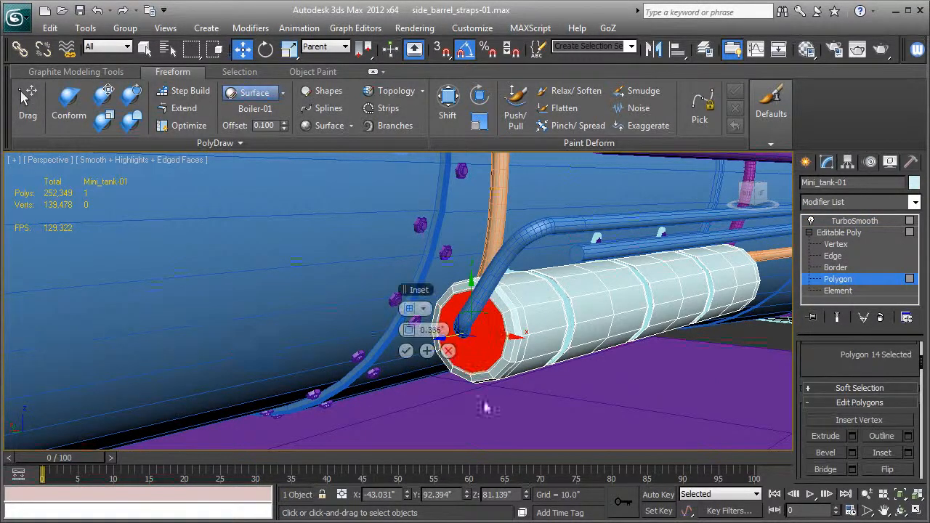
pyautogui.moveTo(412, 331); pyautogui.dragTo(423, 333)
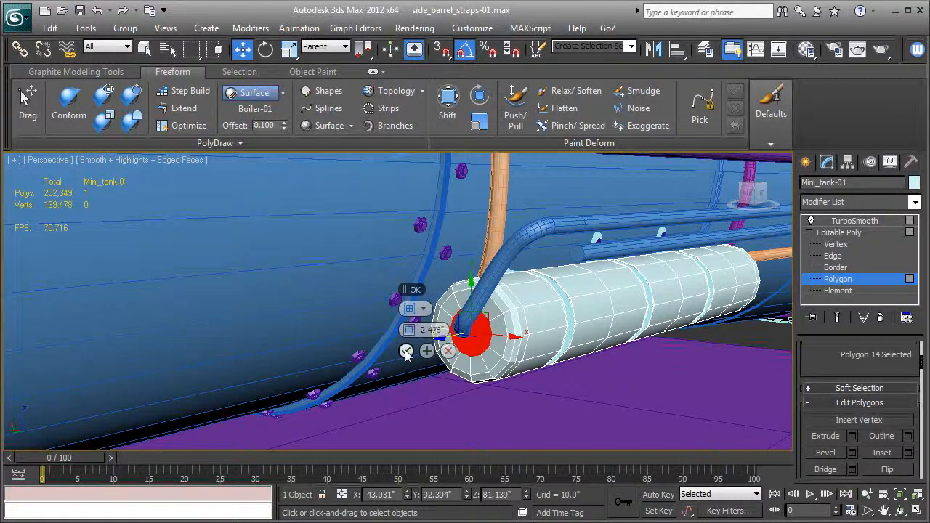
pyautogui.click(406, 352)
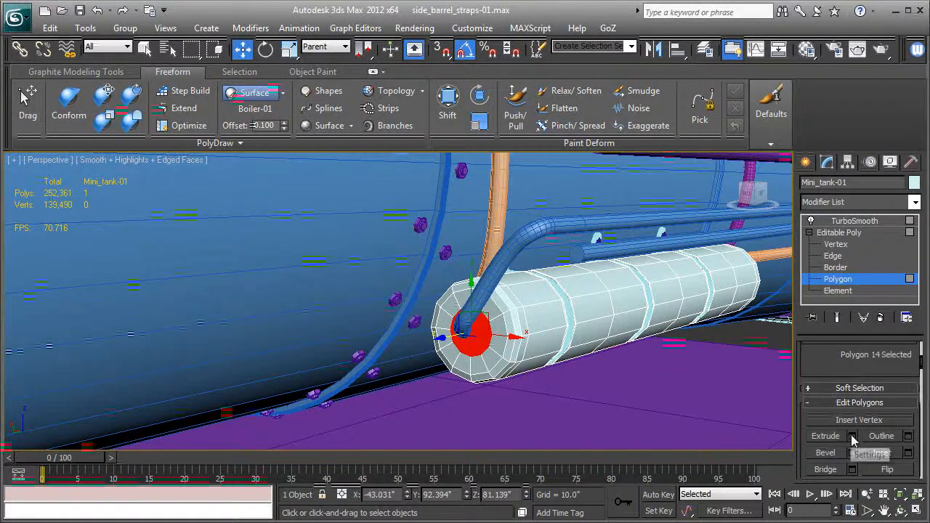
# - Inset the cap's inner polygon by a further 0.927" and extrude it outward as a raised collar around the pipe
pyautogui.click(909, 453)
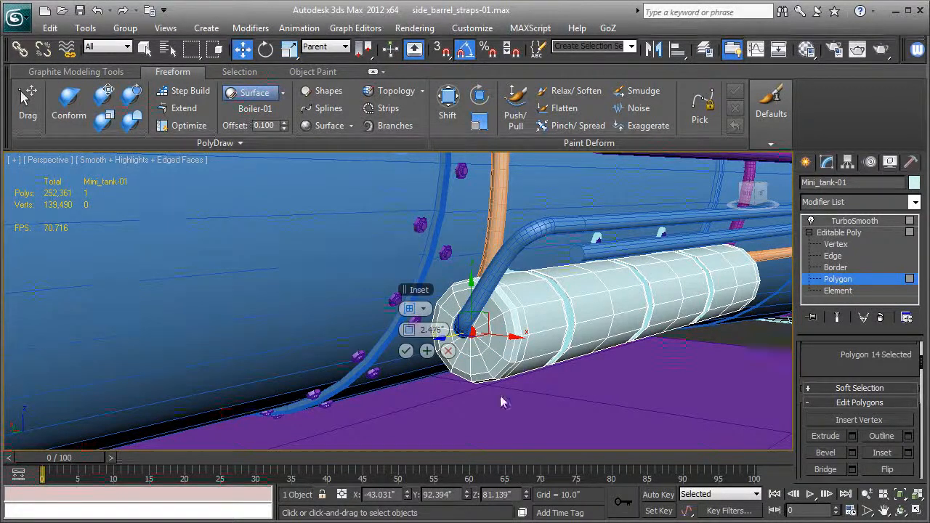
pyautogui.rightClick(415, 330)
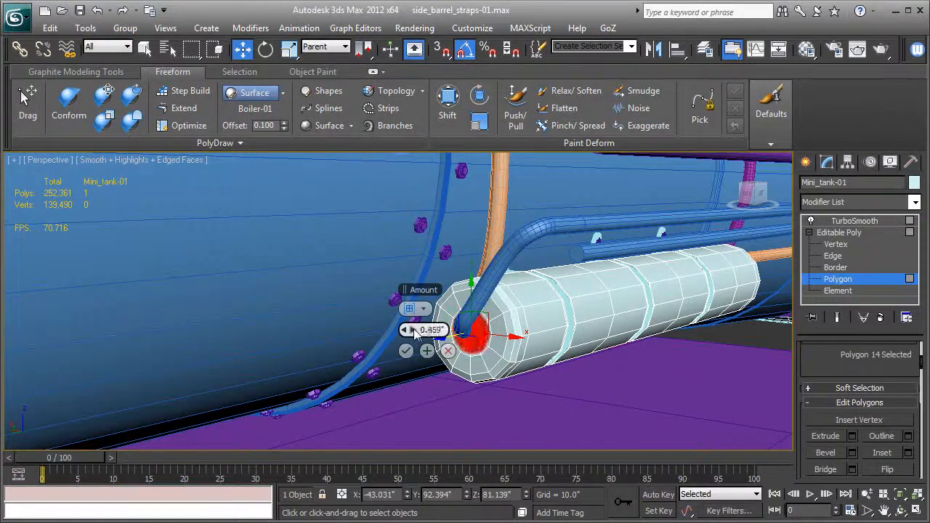
pyautogui.click(407, 351)
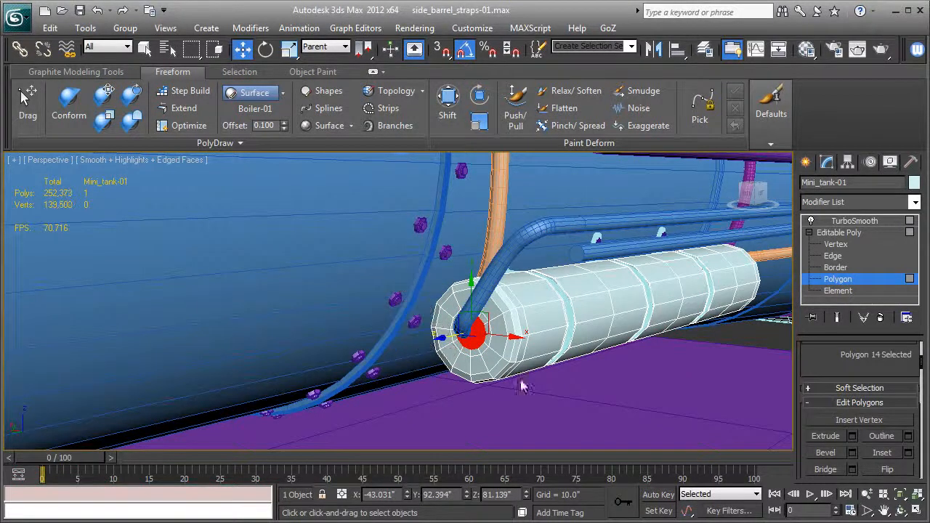
pyautogui.click(852, 436)
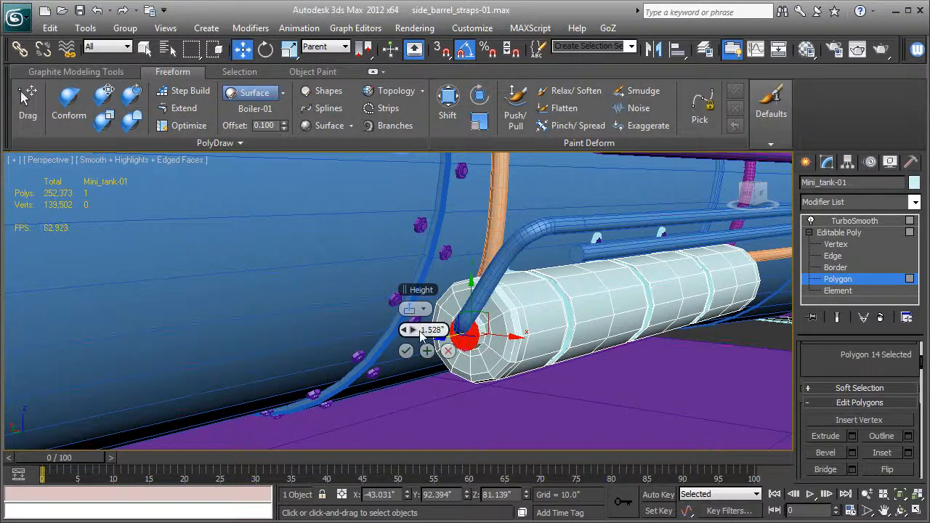
pyautogui.click(407, 351)
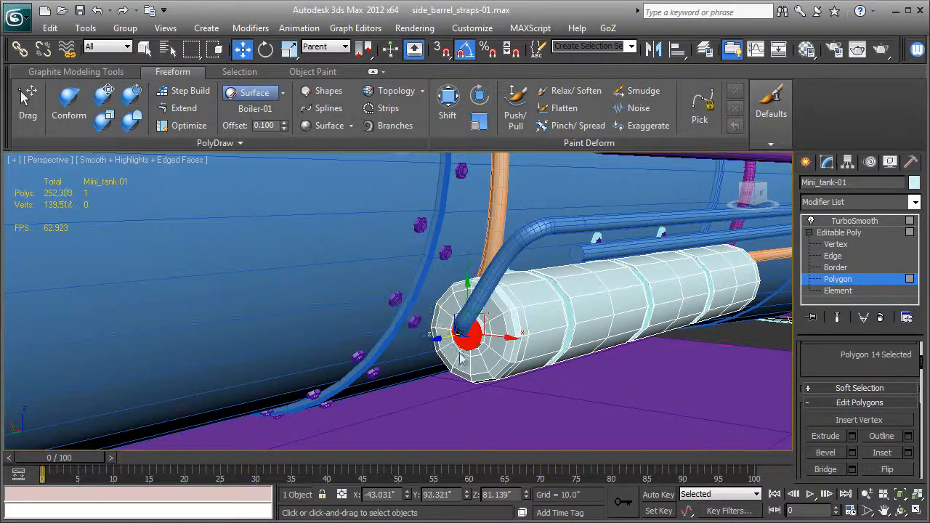
# - Inset the front polygon of the mini tank's collar by 0.927" and check the cap with TurboSmooth applied
pyautogui.scroll(5, 559, 370)
pyautogui.moveTo(666, 402); pyautogui.dragTo(652, 363, button='middle')
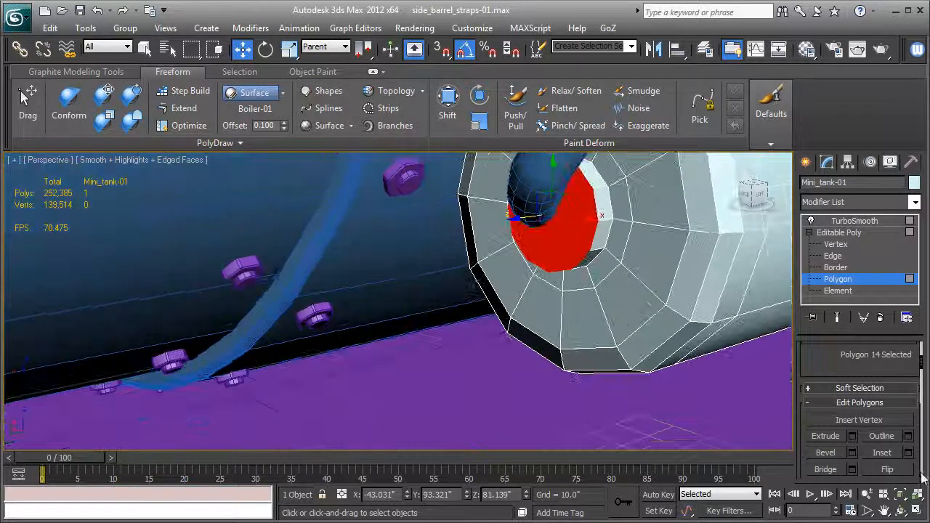
pyautogui.click(909, 453)
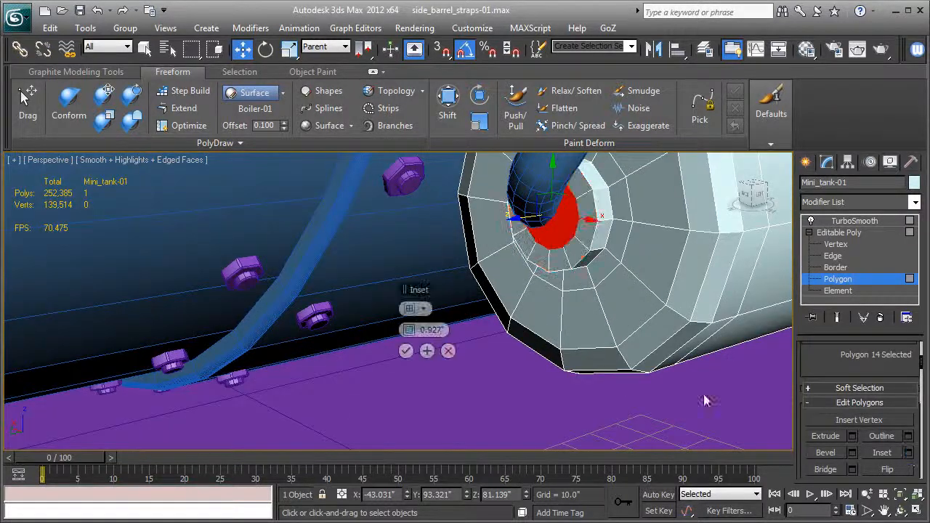
pyautogui.click(407, 351)
pyautogui.press('F4')
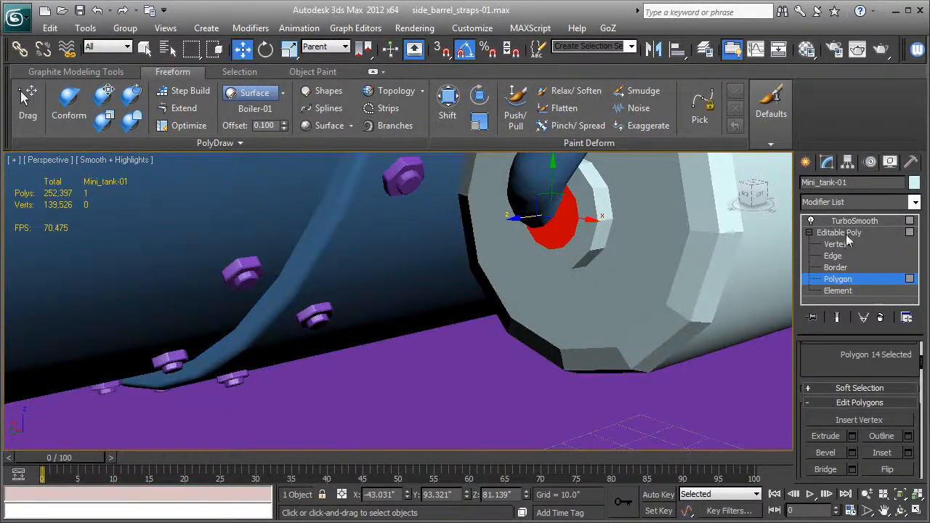
pyautogui.click(851, 232)
pyautogui.click(851, 223)
pyautogui.scroll(-3, 631, 311)
pyautogui.keyDown('alt'); pyautogui.moveTo(631, 310); pyautogui.dragTo(596, 311, button='middle'); pyautogui.keyUp('alt')
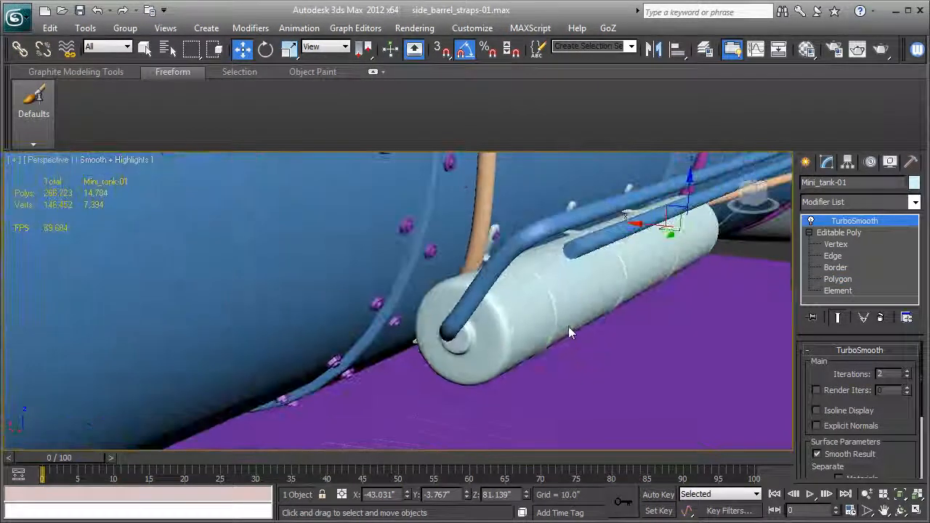
# - Select the edge loop surrounding the collar on the mini tank's end cap and scale it uniformly to about 87%
pyautogui.scroll(5, 597, 314)
pyautogui.keyDown('alt'); pyautogui.moveTo(545, 347); pyautogui.dragTo(517, 313, button='middle'); pyautogui.keyUp('alt')
pyautogui.press('F4')
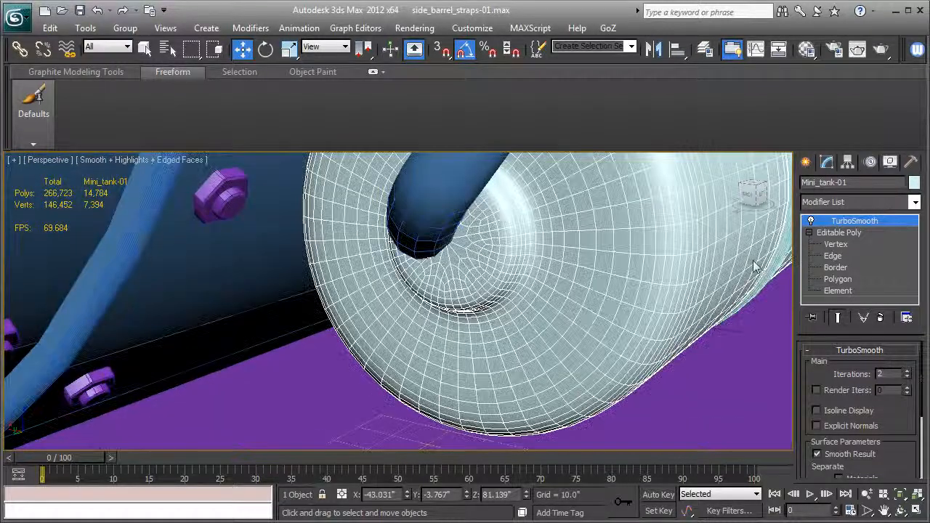
pyautogui.click(833, 256)
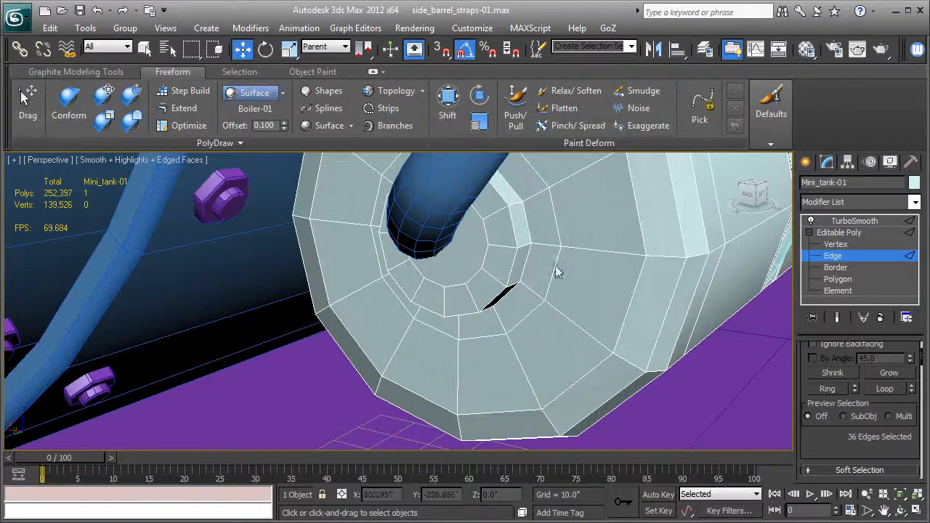
pyautogui.click(557, 270)
pyautogui.doubleClick(553, 269)
pyautogui.click(285, 51)
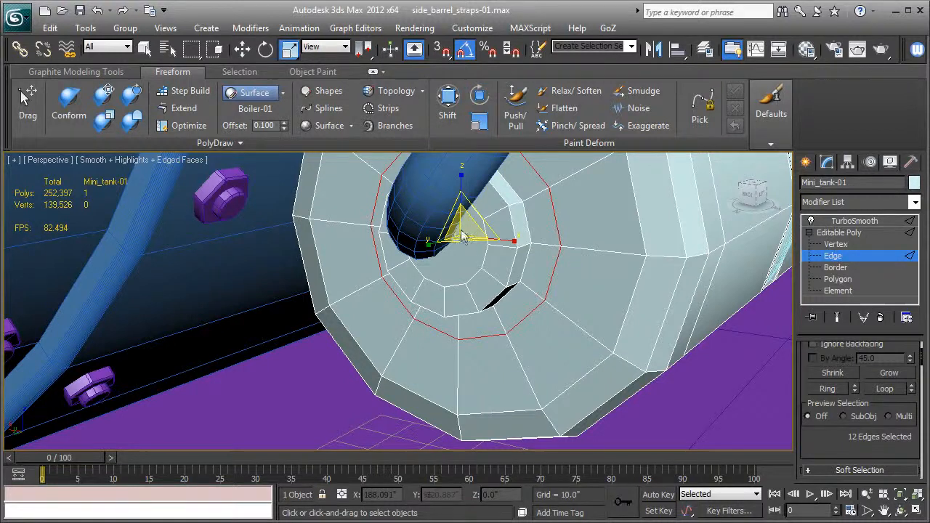
pyautogui.moveTo(463, 236); pyautogui.dragTo(460, 248)
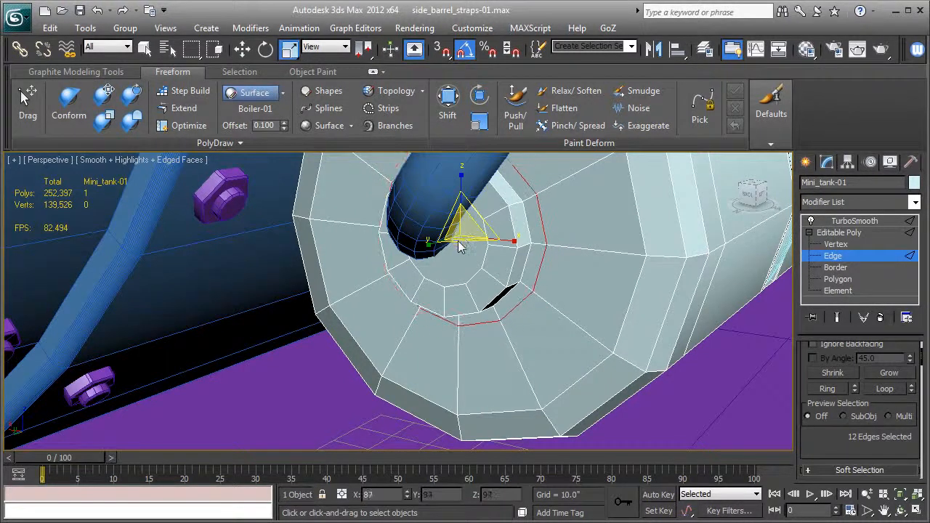
# - Connect the ring of radial edges on the collar's front face with one segment, resetting the slide, and preview the smoothed tank
pyautogui.click(499, 252)
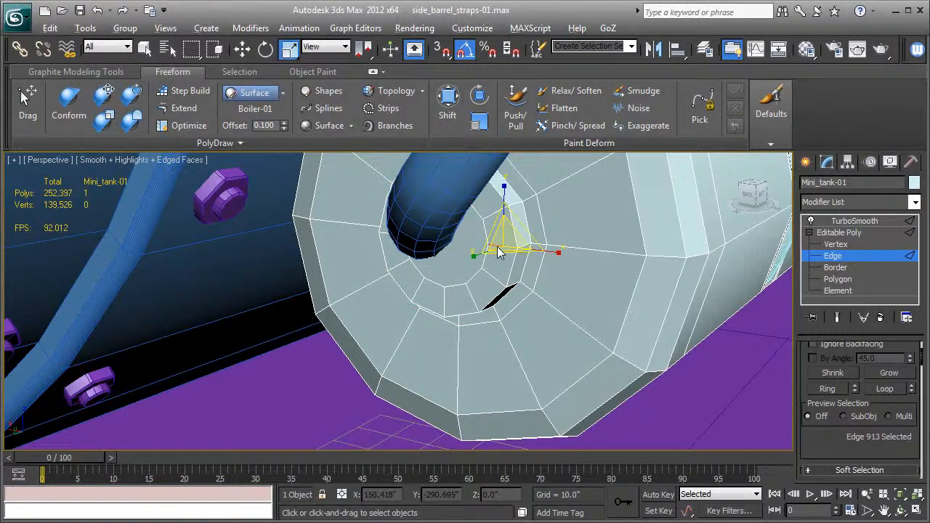
pyautogui.click(828, 389)
pyautogui.scroll(-2, 833, 412)
pyautogui.scroll(-3, 834, 412)
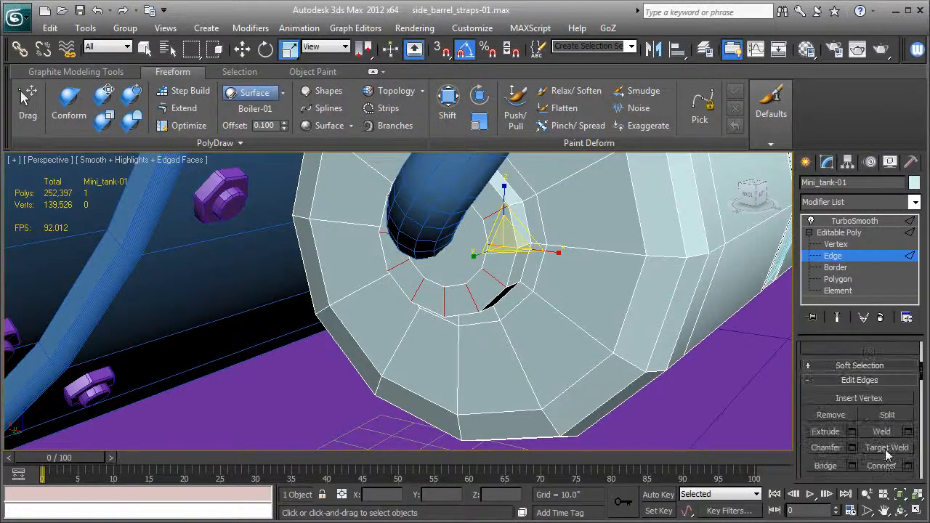
pyautogui.click(908, 467)
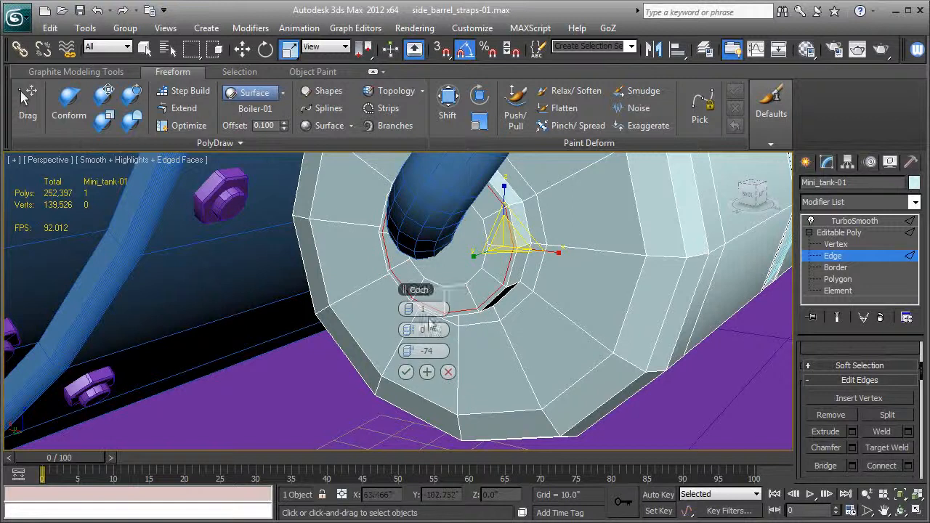
pyautogui.rightClick(411, 352)
pyautogui.click(411, 370)
pyautogui.moveTo(569, 328); pyautogui.dragTo(563, 345, button='middle')
pyautogui.press('F4')
pyautogui.click(851, 224)
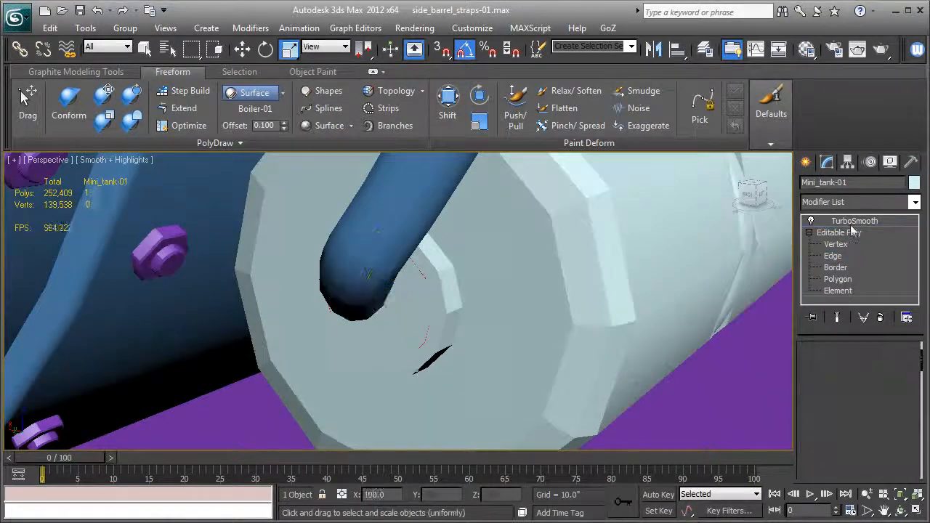
pyautogui.scroll(-5, 685, 311)
pyautogui.keyDown('alt'); pyautogui.moveTo(685, 302); pyautogui.dragTo(509, 301, button='middle'); pyautogui.keyUp('alt')
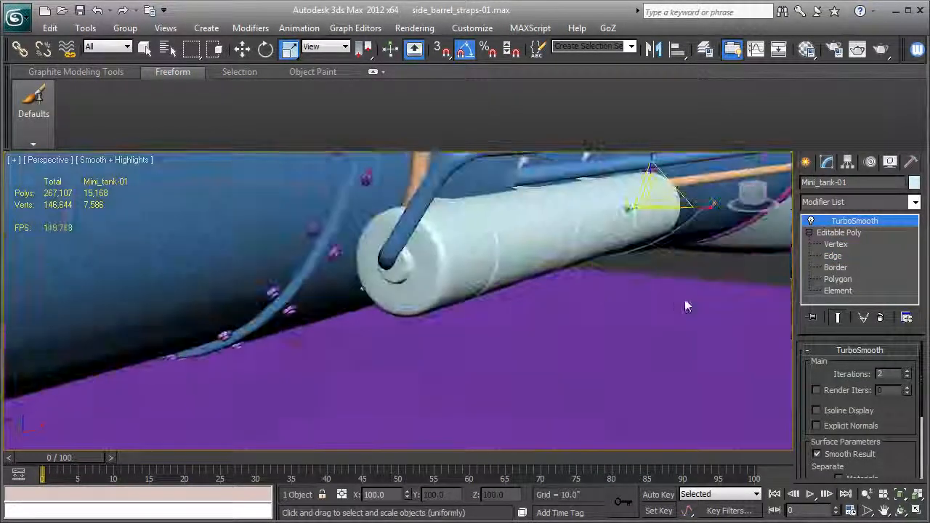
# - Extrude the collar's inner polygon by -0.449" twice to recess it around the pipe, and inspect the smoothed cap
pyautogui.scroll(4, 439, 296)
pyautogui.keyDown('alt'); pyautogui.moveTo(565, 289); pyautogui.dragTo(670, 298, button='middle'); pyautogui.keyUp('alt')
pyautogui.click(838, 279)
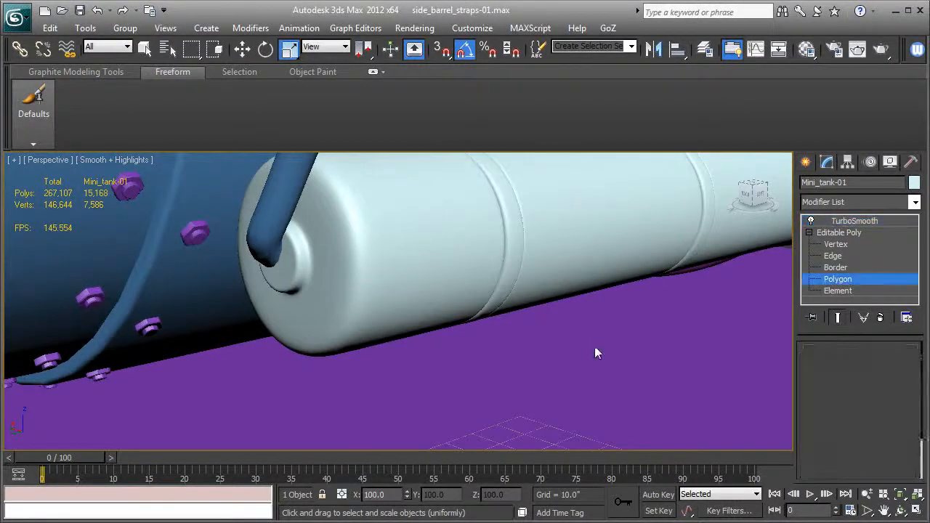
pyautogui.press('z')
pyautogui.moveTo(609, 348); pyautogui.dragTo(622, 352, button='middle')
pyautogui.press('F4')
pyautogui.scroll(2, 619, 351)
pyautogui.scroll(-3, 617, 351)
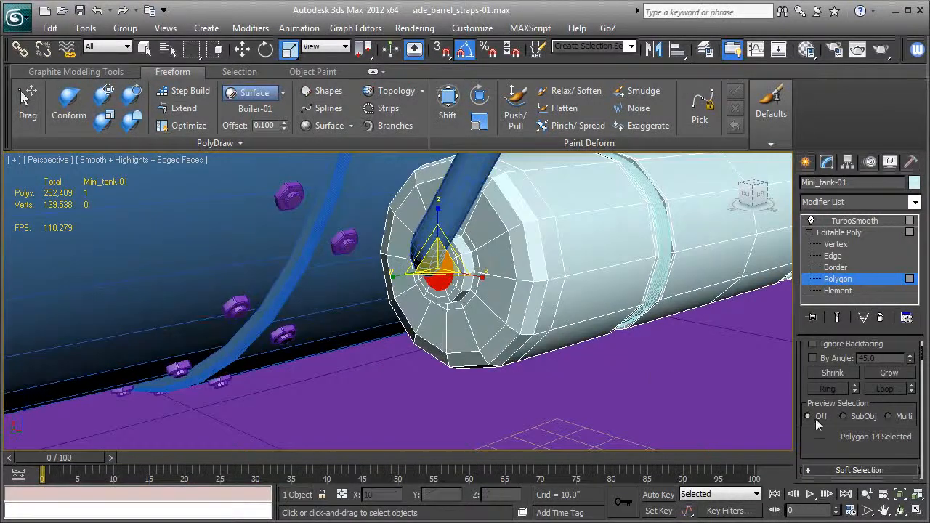
pyautogui.scroll(-3, 826, 410)
pyautogui.click(852, 441)
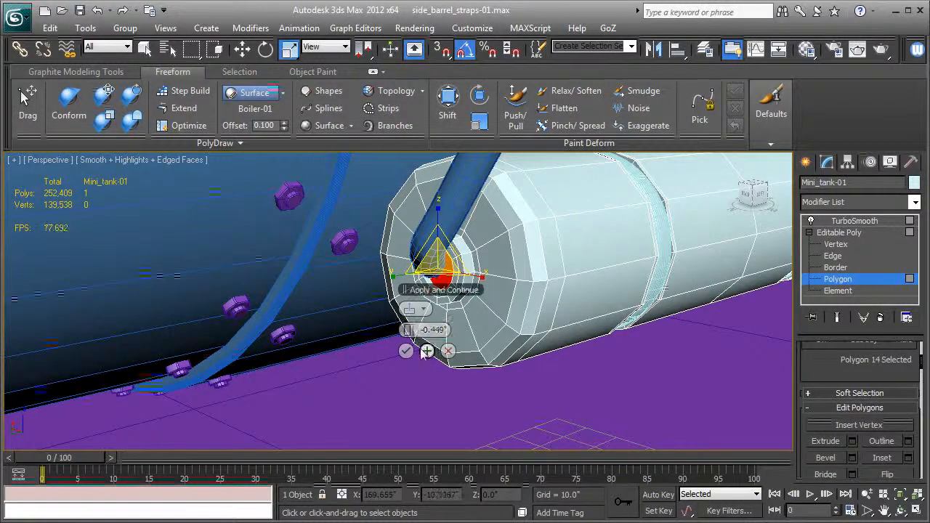
pyautogui.click(405, 351)
pyautogui.click(846, 233)
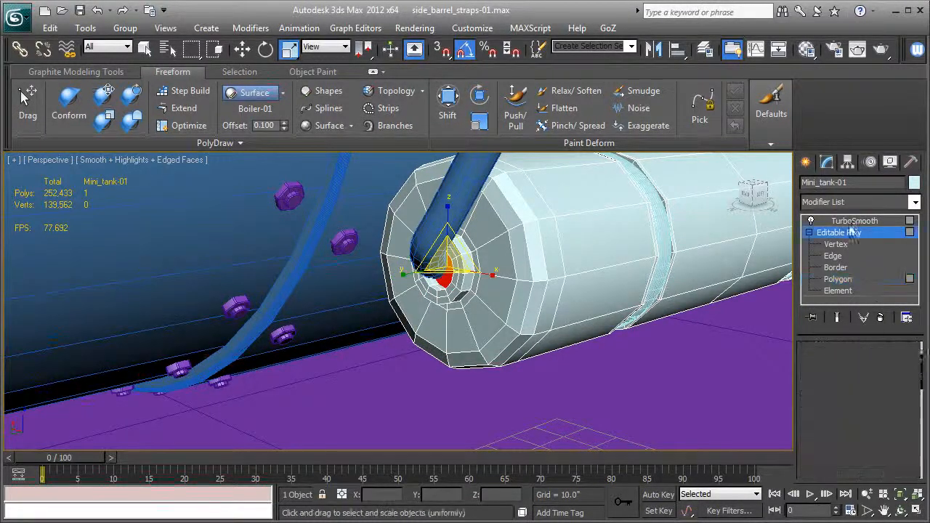
pyautogui.click(855, 221)
pyautogui.press('F4')
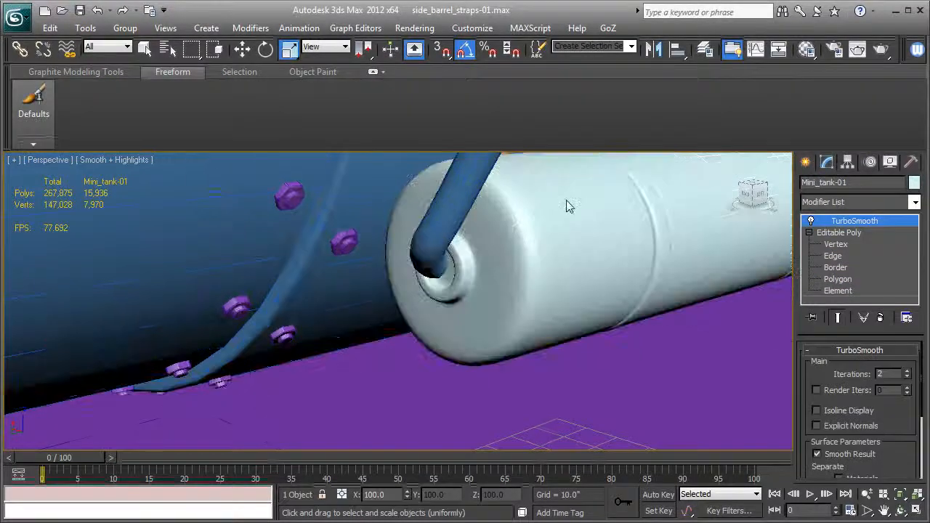
pyautogui.keyDown('alt'); pyautogui.moveTo(583, 253); pyautogui.dragTo(540, 249, button='middle'); pyautogui.keyUp('alt')
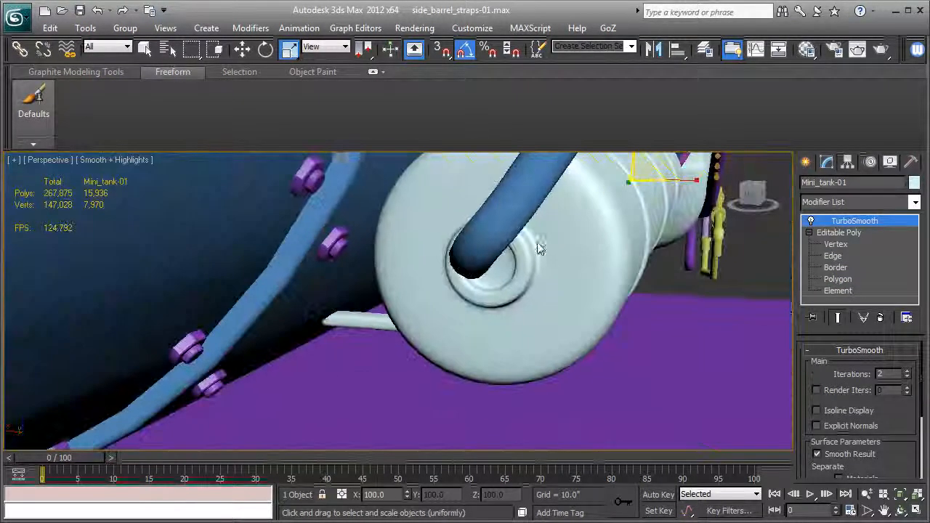
# - Select the steam line entering the mini tank and move its lower bend vertex to centre the pipe in the collar
pyautogui.click(241, 51)
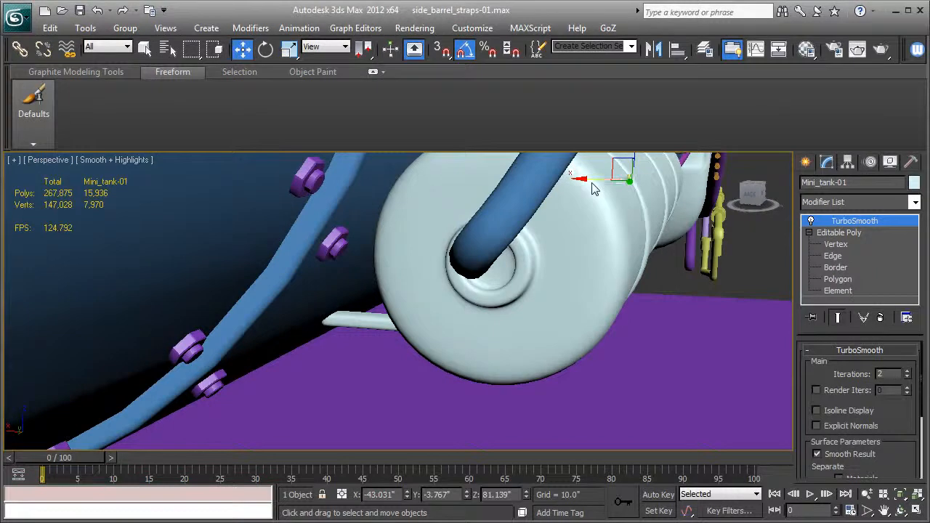
pyautogui.keyDown('alt'); pyautogui.moveTo(592, 189); pyautogui.dragTo(484, 197, button='middle'); pyautogui.keyUp('alt')
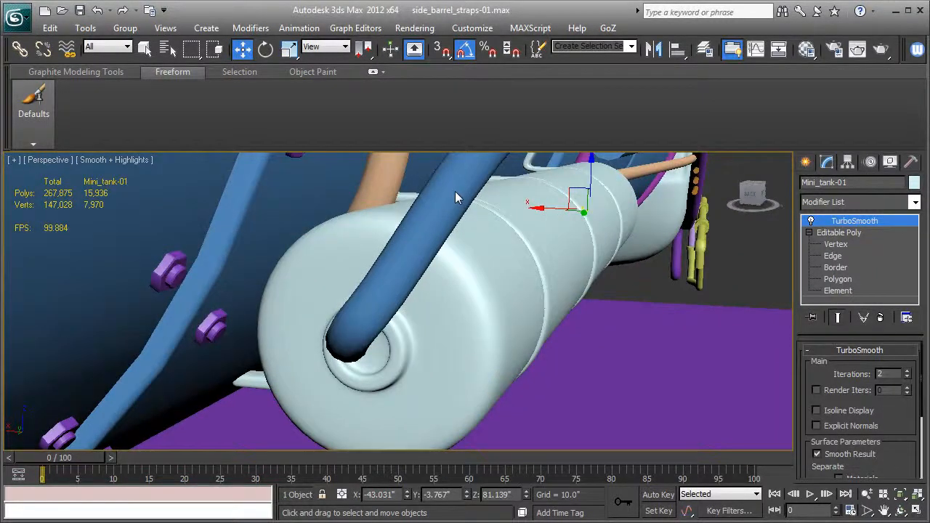
pyautogui.press('F3')
pyautogui.click(455, 191)
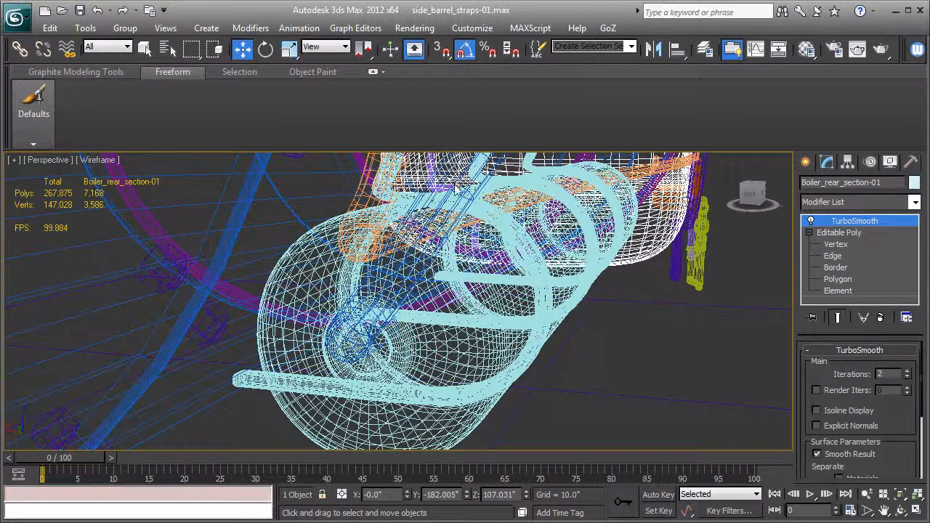
pyautogui.keyDown('alt'); pyautogui.moveTo(461, 208); pyautogui.dragTo(520, 203, button='middle'); pyautogui.keyUp('alt')
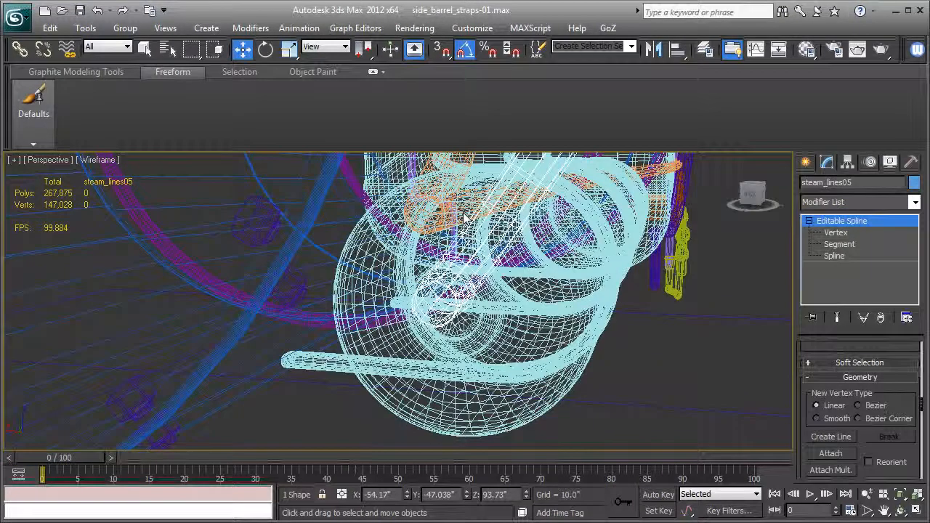
pyautogui.press('F3')
pyautogui.click(836, 232)
pyautogui.press('F3')
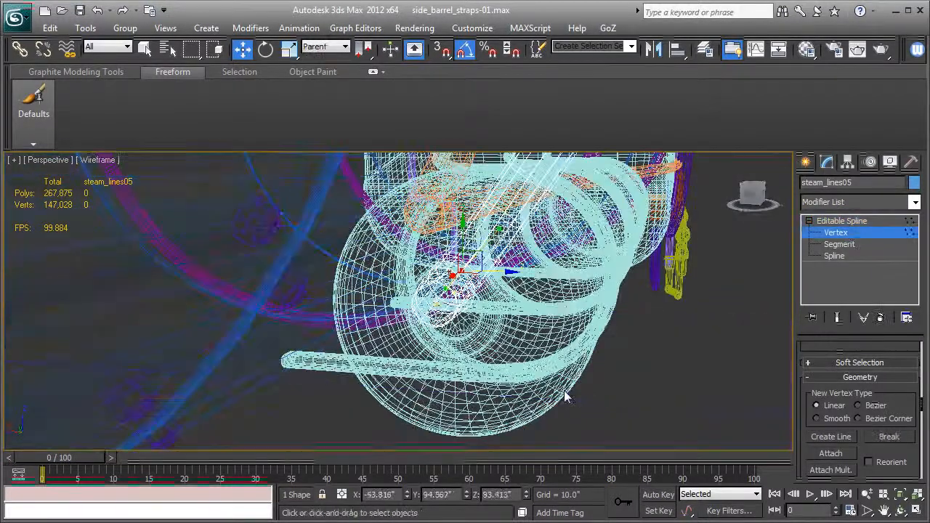
pyautogui.press('F3')
pyautogui.moveTo(499, 280)
pyautogui.mouseDown()
pyautogui.moveTo(515, 272)
pyautogui.moveTo(492, 267)
pyautogui.mouseUp()
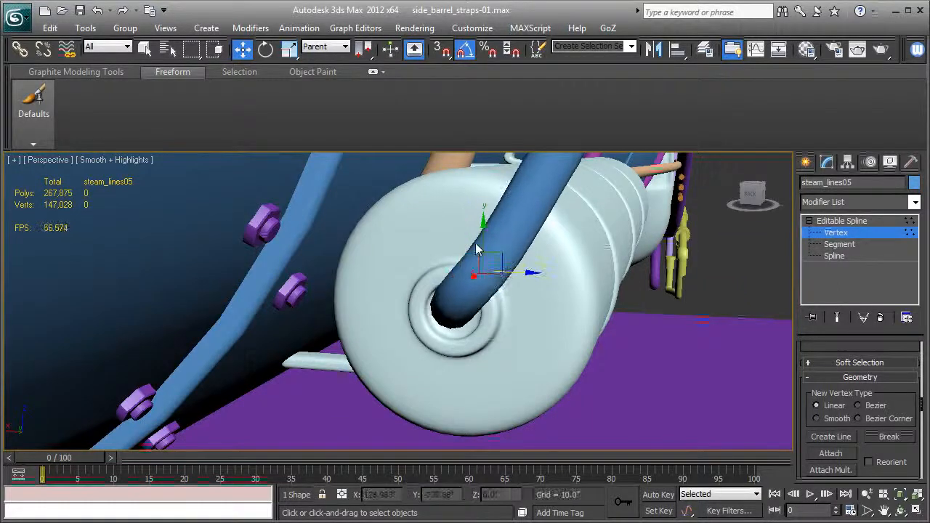
pyautogui.moveTo(482, 236); pyautogui.dragTo(479, 241)
# - Shift the steam line's lower bend vertex again from a side angle, leave vertex editing, and review the pipes along the boiler
pyautogui.keyDown('alt'); pyautogui.moveTo(587, 256); pyautogui.dragTo(512, 250, button='middle'); pyautogui.keyUp('alt')
pyautogui.moveTo(383, 281); pyautogui.dragTo(371, 280)
pyautogui.moveTo(484, 280)
pyautogui.keyDown('alt'); pyautogui.mouseDown(button='middle')
pyautogui.moveTo(511, 272)
pyautogui.moveTo(556, 283)
pyautogui.moveTo(495, 277)
pyautogui.mouseUp(button='middle'); pyautogui.keyUp('alt')
pyautogui.scroll(-6, 522, 270)
pyautogui.click(842, 221)
pyautogui.scroll(-4, 495, 277)
pyautogui.moveTo(548, 288)
pyautogui.keyDown('alt'); pyautogui.mouseDown(button='middle')
pyautogui.moveTo(526, 289)
pyautogui.moveTo(545, 294)
pyautogui.moveTo(548, 276)
pyautogui.moveTo(550, 285)
pyautogui.mouseUp(button='middle'); pyautogui.keyUp('alt')
pyautogui.scroll(3, 550, 284)
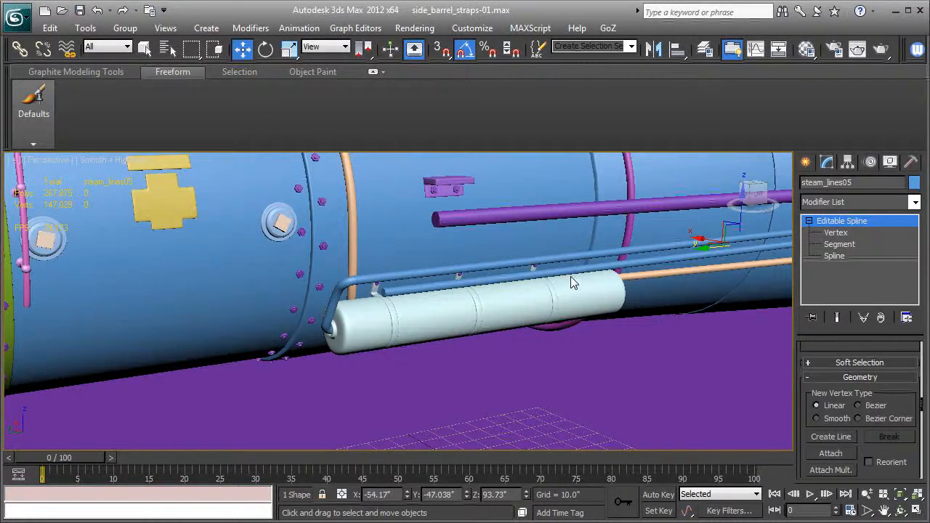
pyautogui.moveTo(647, 330); pyautogui.dragTo(392, 349, button='middle')
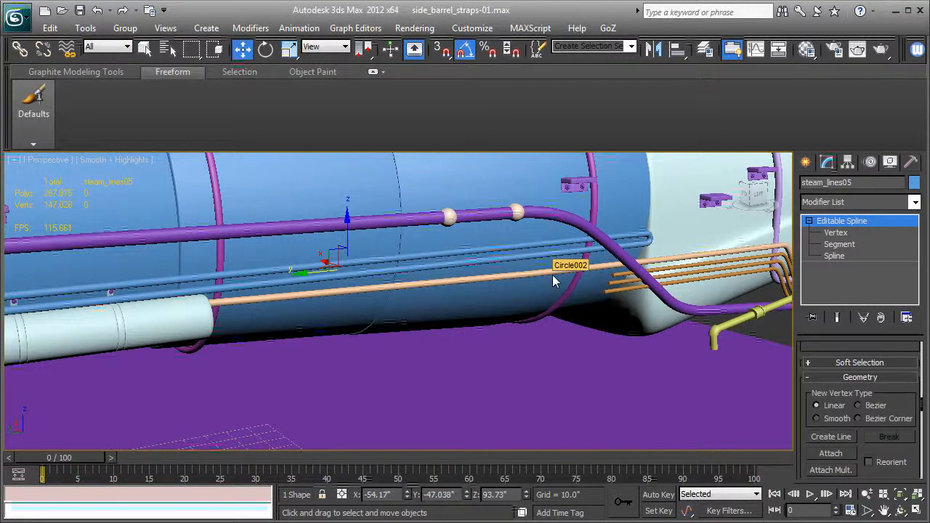